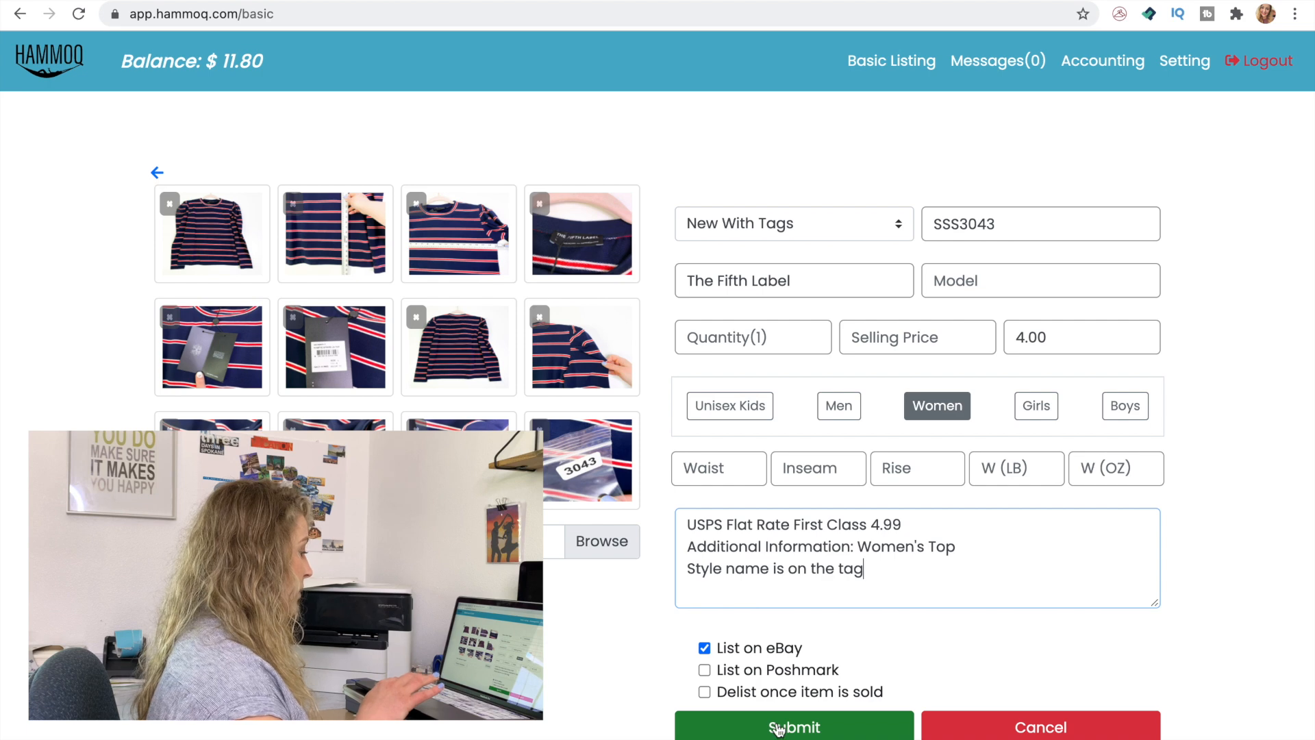
Submit listing SSS3043 and upload photos IMG_0086.jpg to IMG_0092.jpg from the Clothes photos folder for a new listing
{"action": "left_click", "coordinate": [777, 728]}
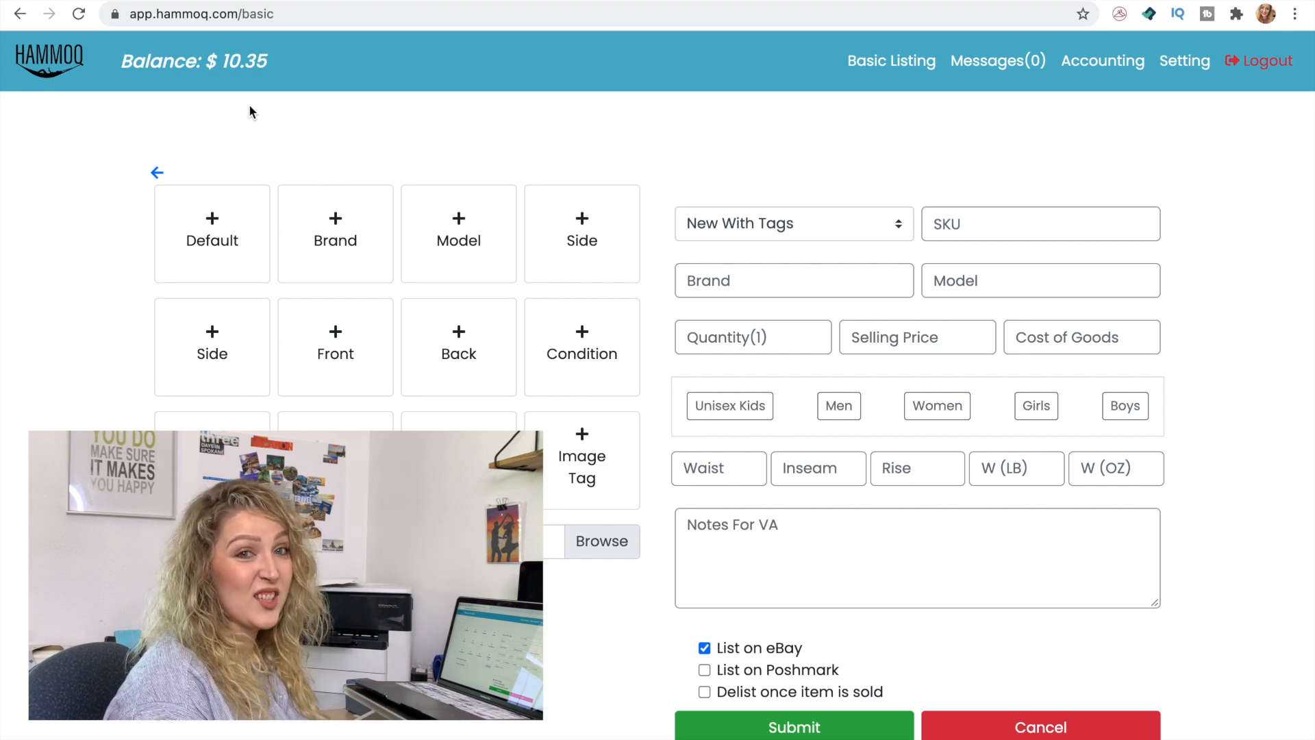
{"action": "left_click", "coordinate": [593, 545]}
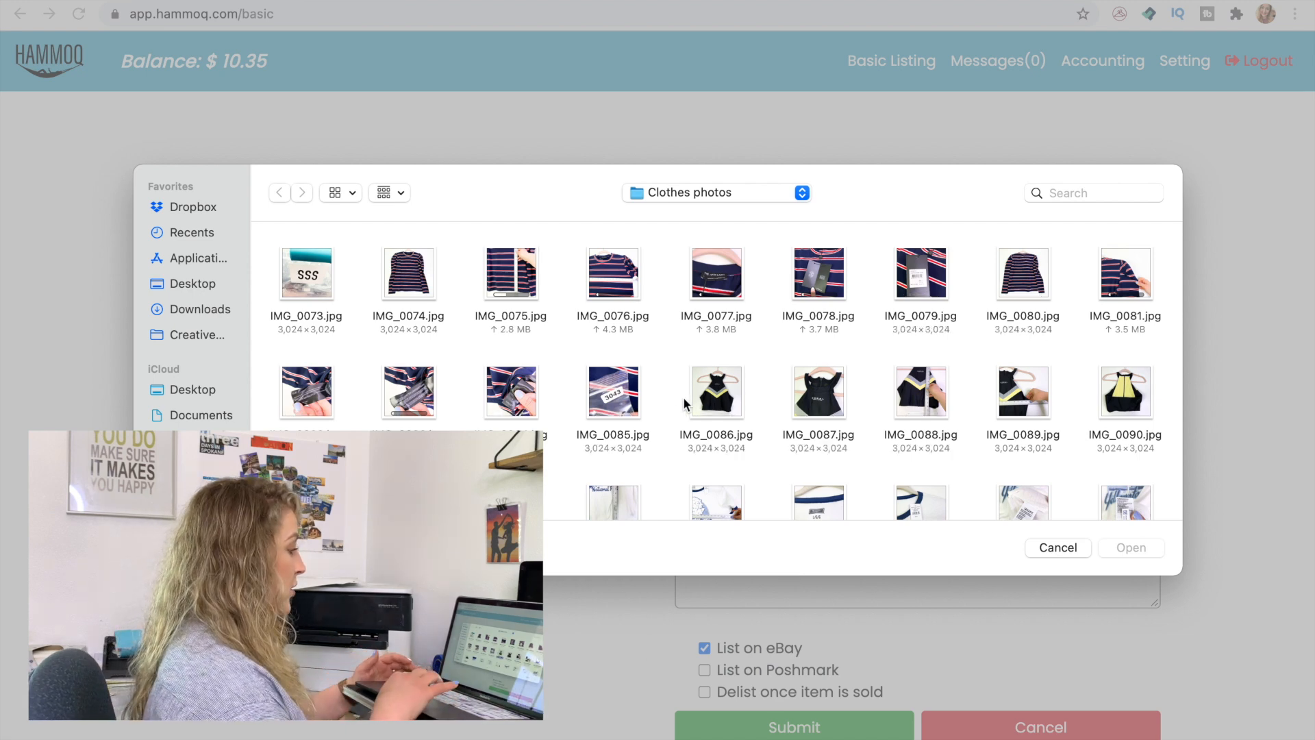
{"action": "left_click_drag", "start_coordinate": [679, 397], "coordinate": [1133, 425]}
{"action": "scroll", "coordinate": [1134, 425], "scroll_direction": "down", "scroll_amount": 2}
{"action": "left_click", "coordinate": [302, 410], "text": "super"}
{"action": "left_click", "coordinate": [415, 391], "text": "super"}
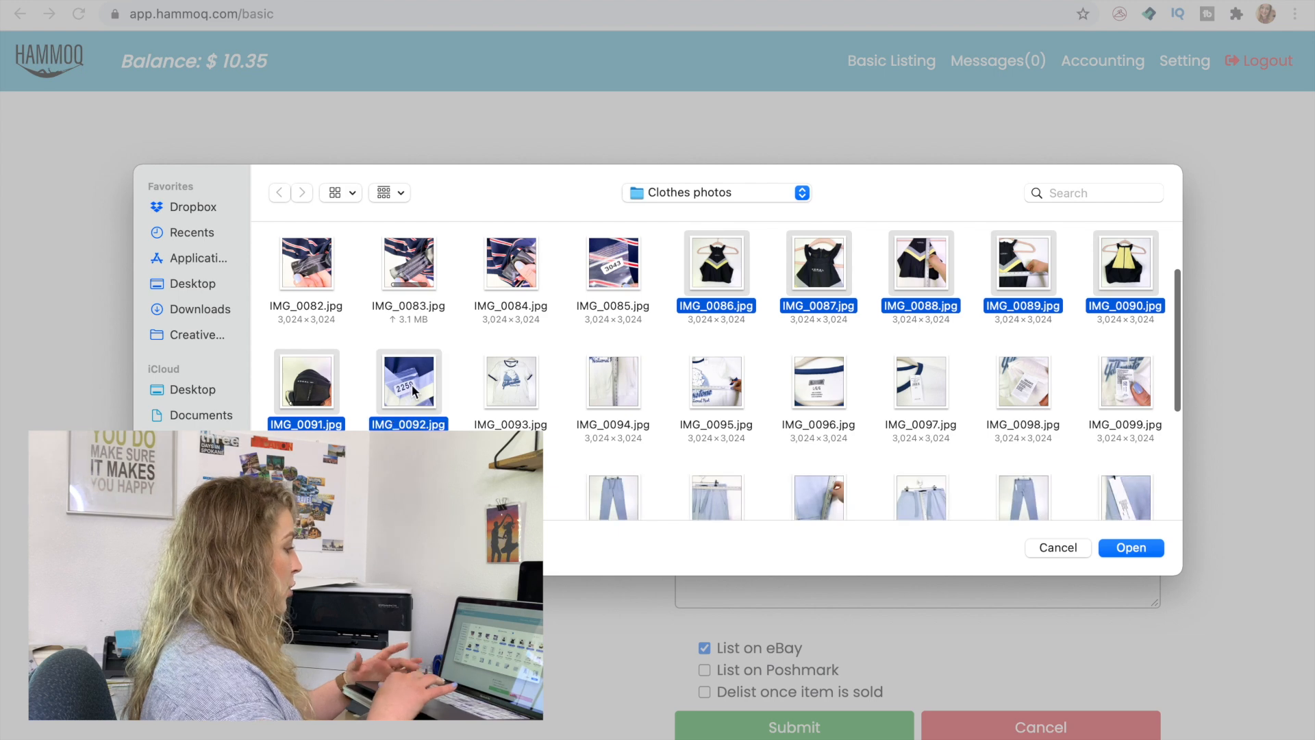
{"action": "left_click", "coordinate": [1117, 549]}
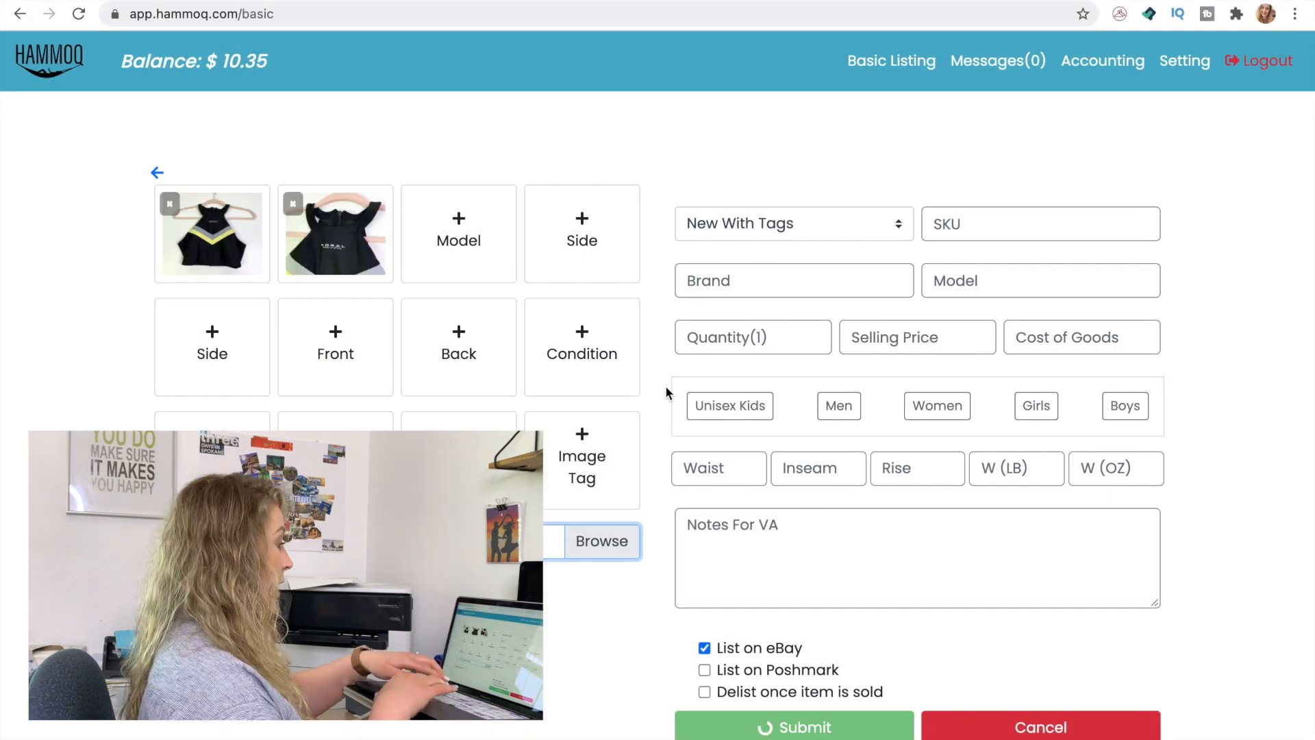
Set the new item's condition to Used, its brand to Koral and its department to Women
{"action": "left_click", "coordinate": [722, 236]}
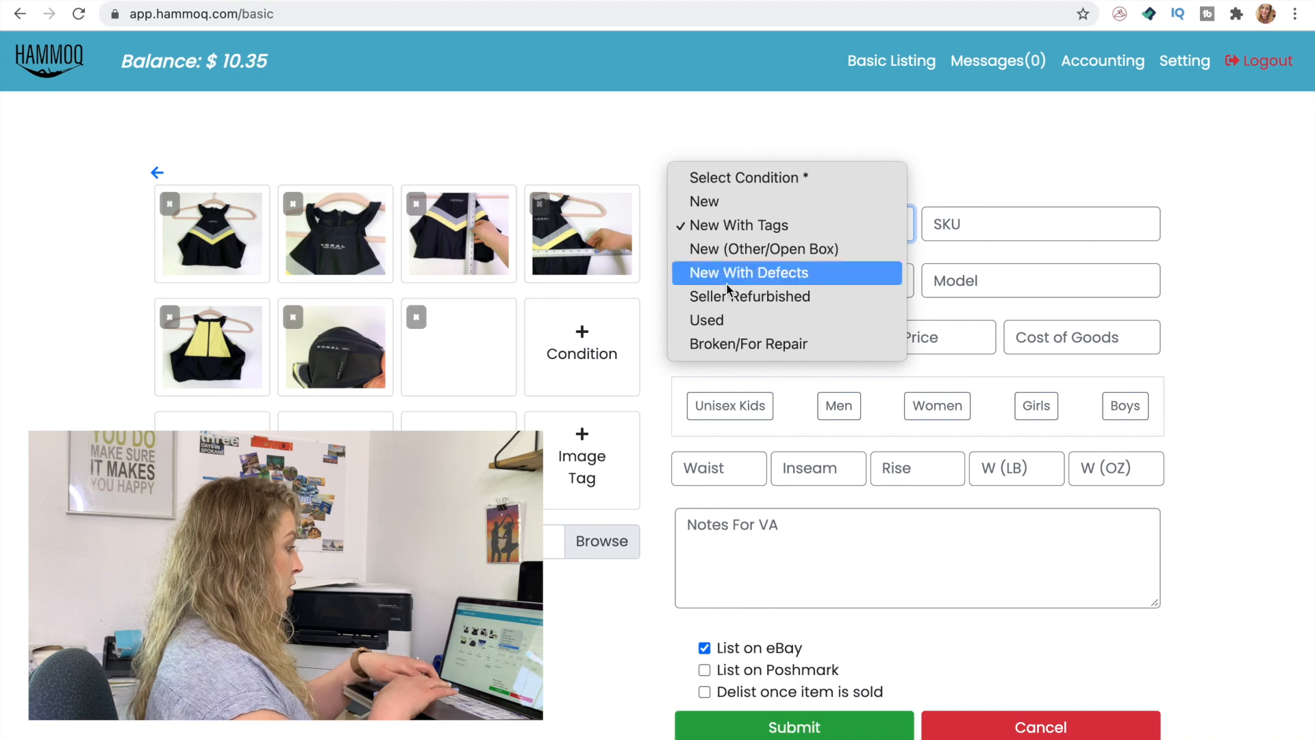
{"action": "left_click", "coordinate": [722, 320]}
{"action": "left_click", "coordinate": [694, 286]}
{"action": "type", "text": "Koral"}
{"action": "left_click", "coordinate": [948, 405]}
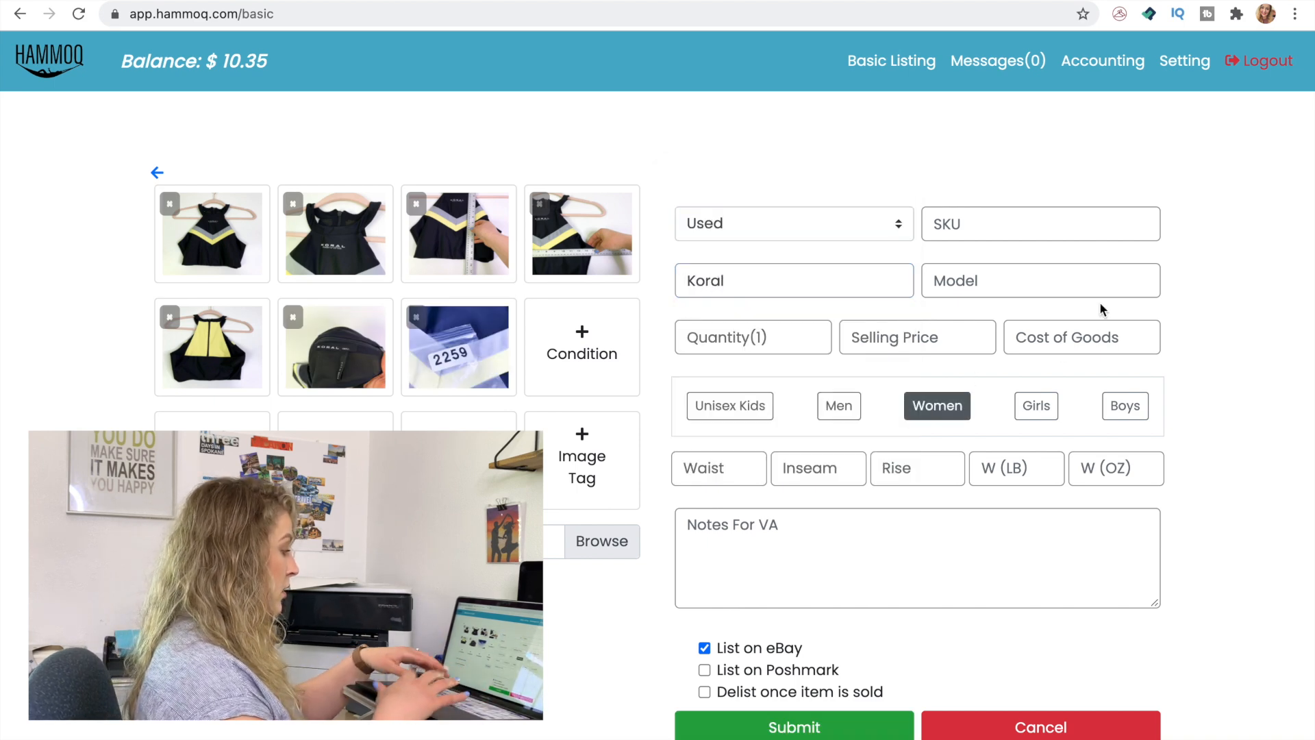
Enter 4.00 as the cost of goods and SSS2259 as the SKU
{"action": "left_click", "coordinate": [1042, 336]}
{"action": "type", "text": "4"}
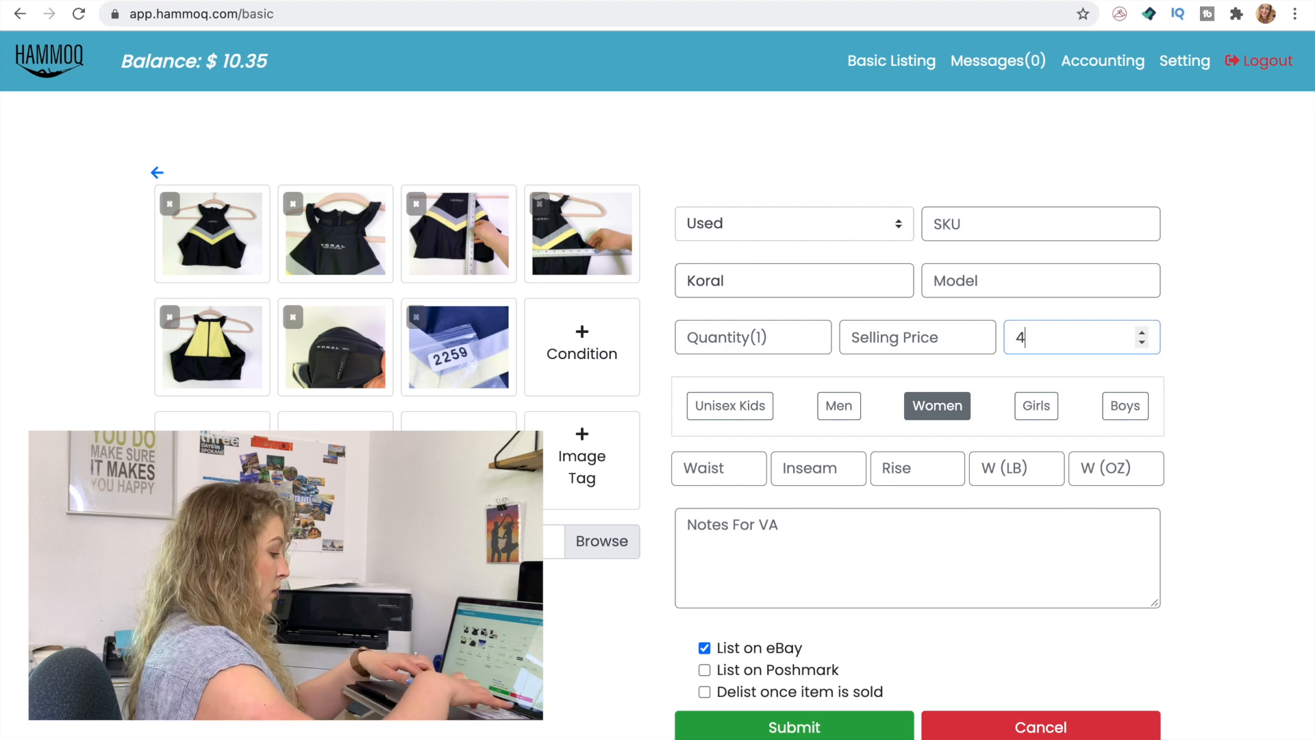
{"action": "type", "text": ".00"}
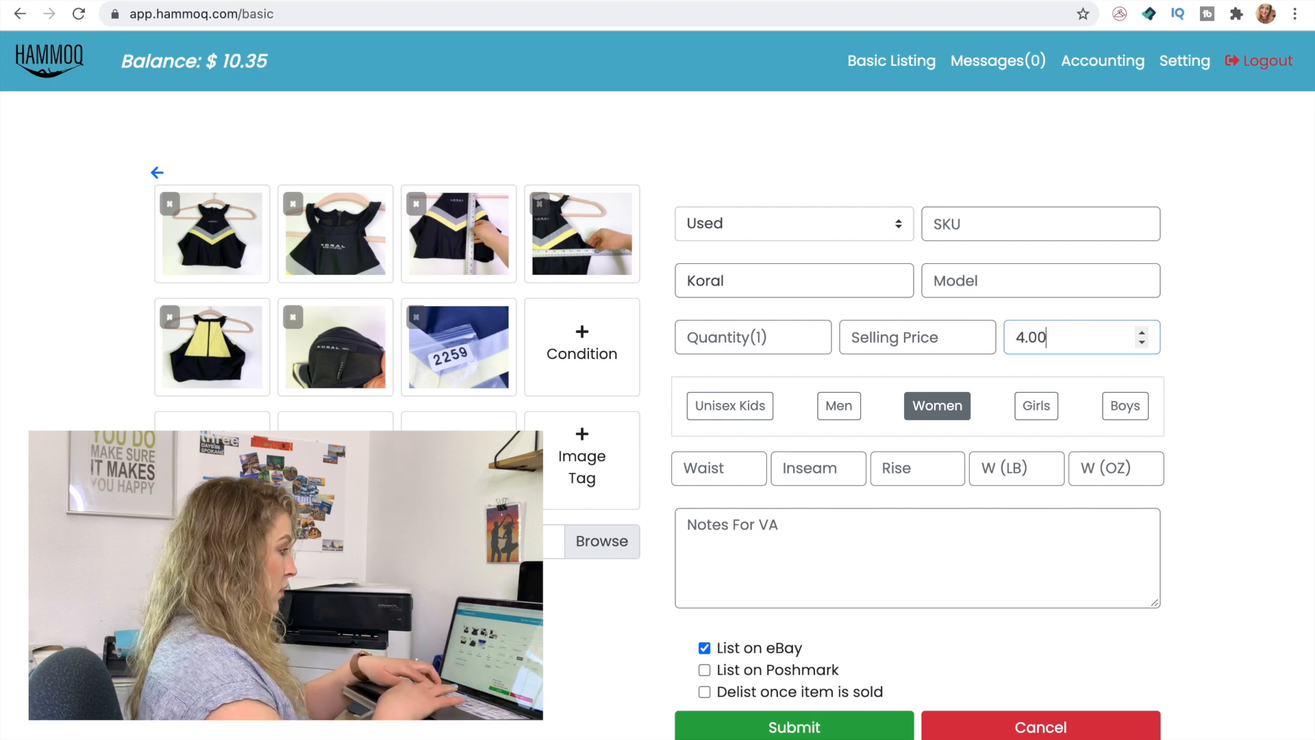
{"action": "left_click", "coordinate": [1012, 224]}
{"action": "type", "text": "SSS22"}
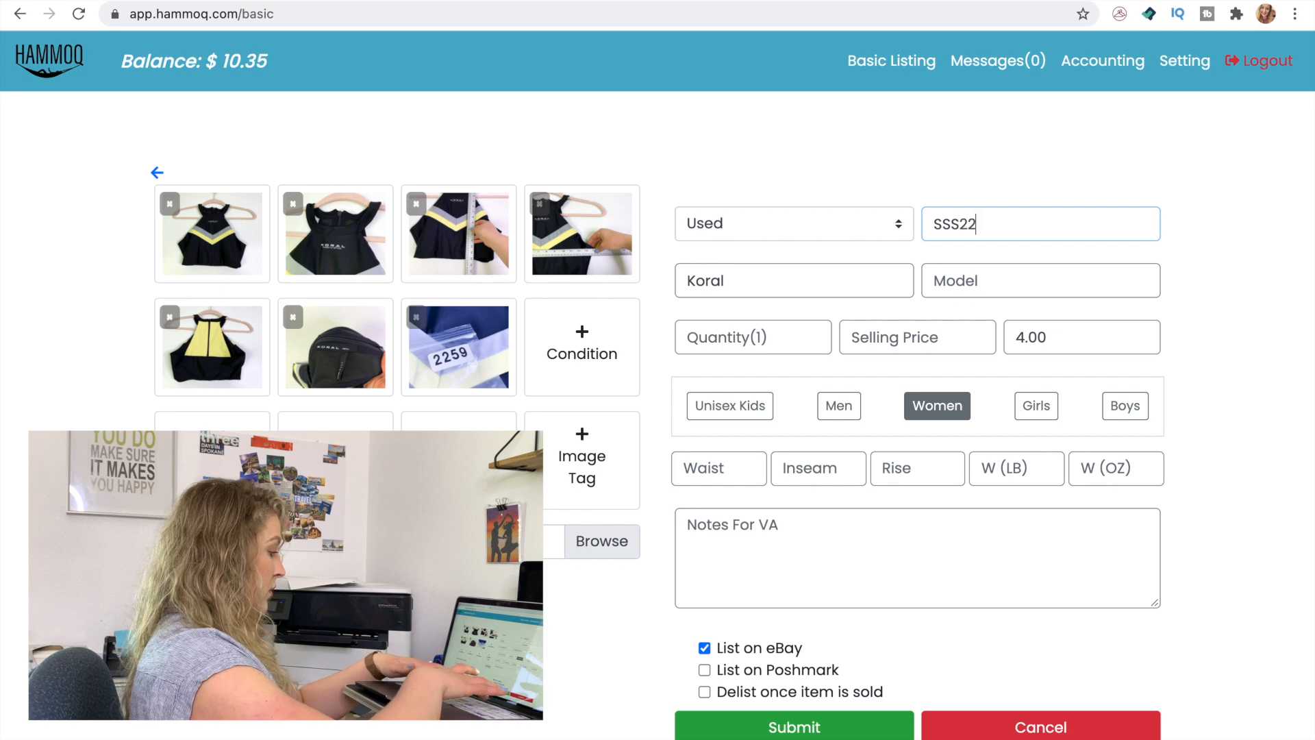
Paste the notes template for the VA, setting First Class shipping to 3.99 and the wording to "excellent condition"
{"action": "left_click", "coordinate": [860, 545]}
{"action": "type", "text": "USPS Flat Rate First Class 5.99 Gently used and in great condition Additional Information: Style # on tag"}
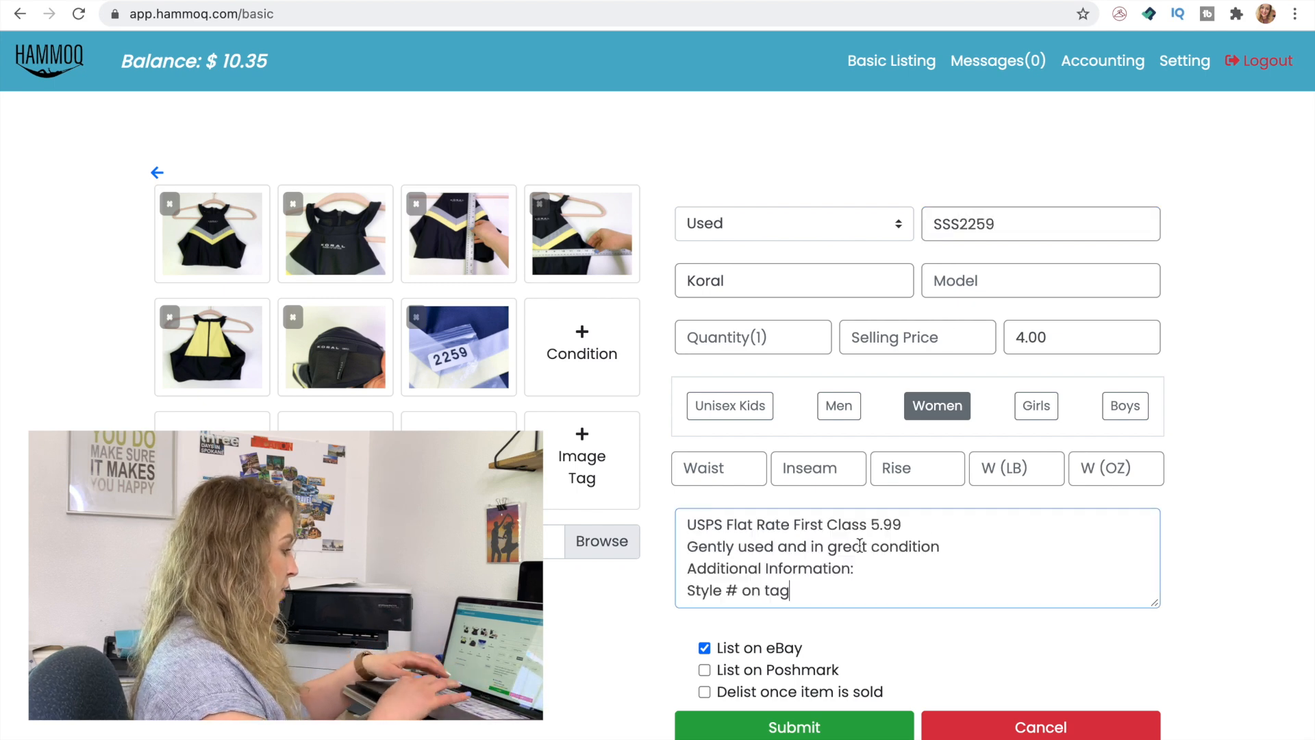
{"action": "type", "text": "3"}
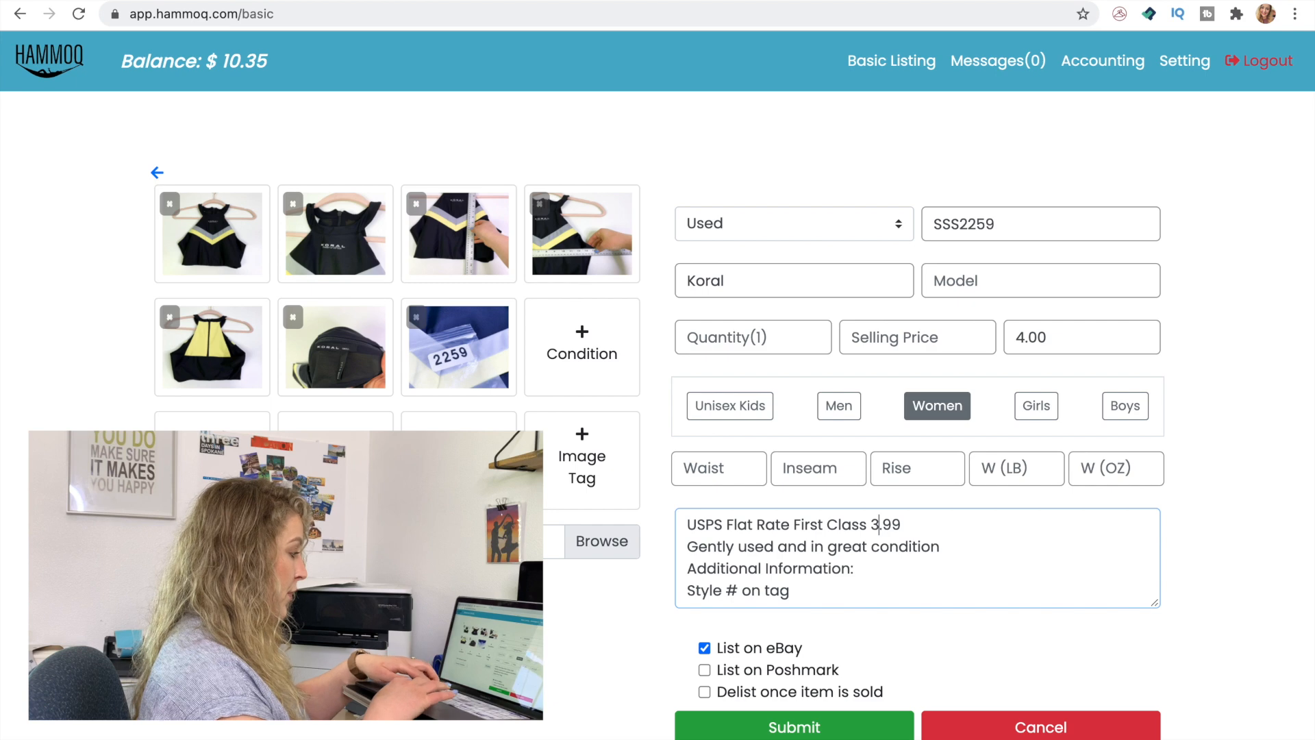
{"action": "double_click", "coordinate": [855, 546]}
{"action": "type", "text": "excelle"}
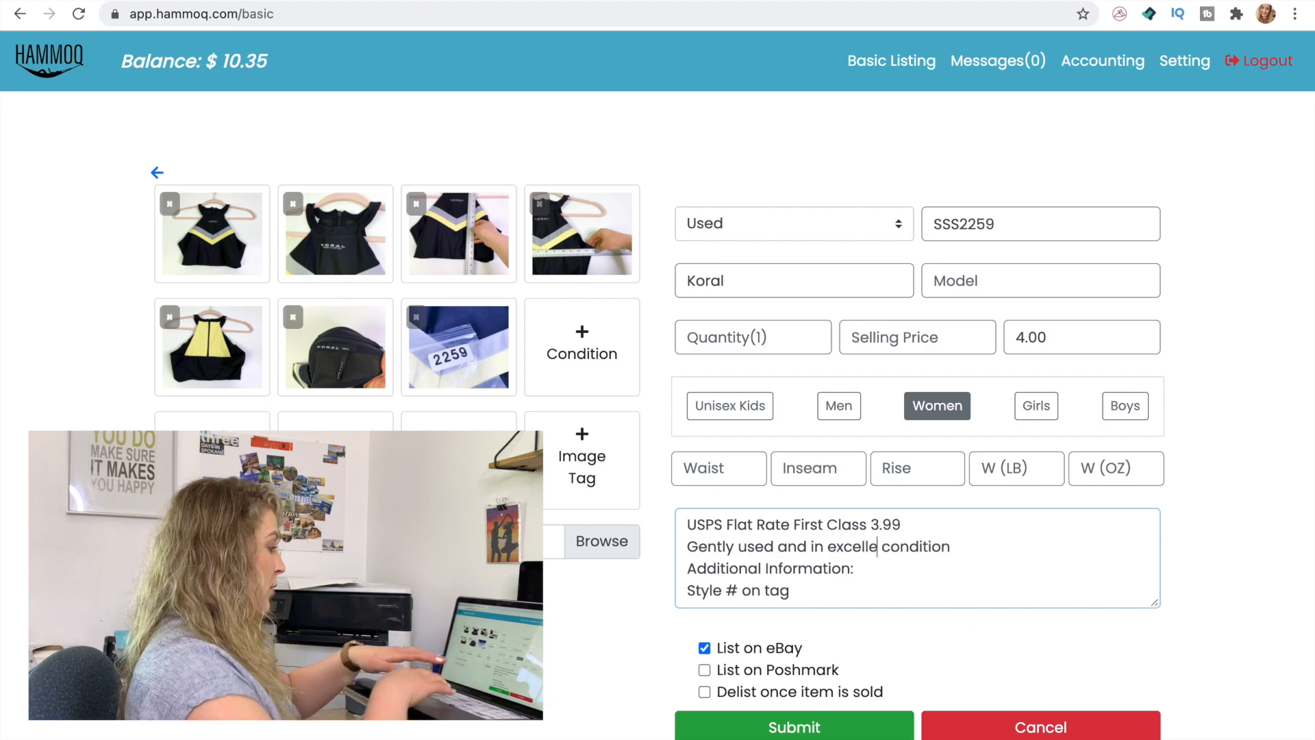
{"action": "type", "text": "nt"}
Complete the additional information as "Sports bra, activewear", remove the style number line from the notes, and submit the listing
{"action": "left_click", "coordinate": [903, 568]}
{"action": "type", "text": "por"}
{"action": "key", "text": "BackSpace"}
{"action": "key", "text": "BackSpace"}
{"action": "key", "text": "BackSpace"}
{"action": "type", "text": "Sp"}
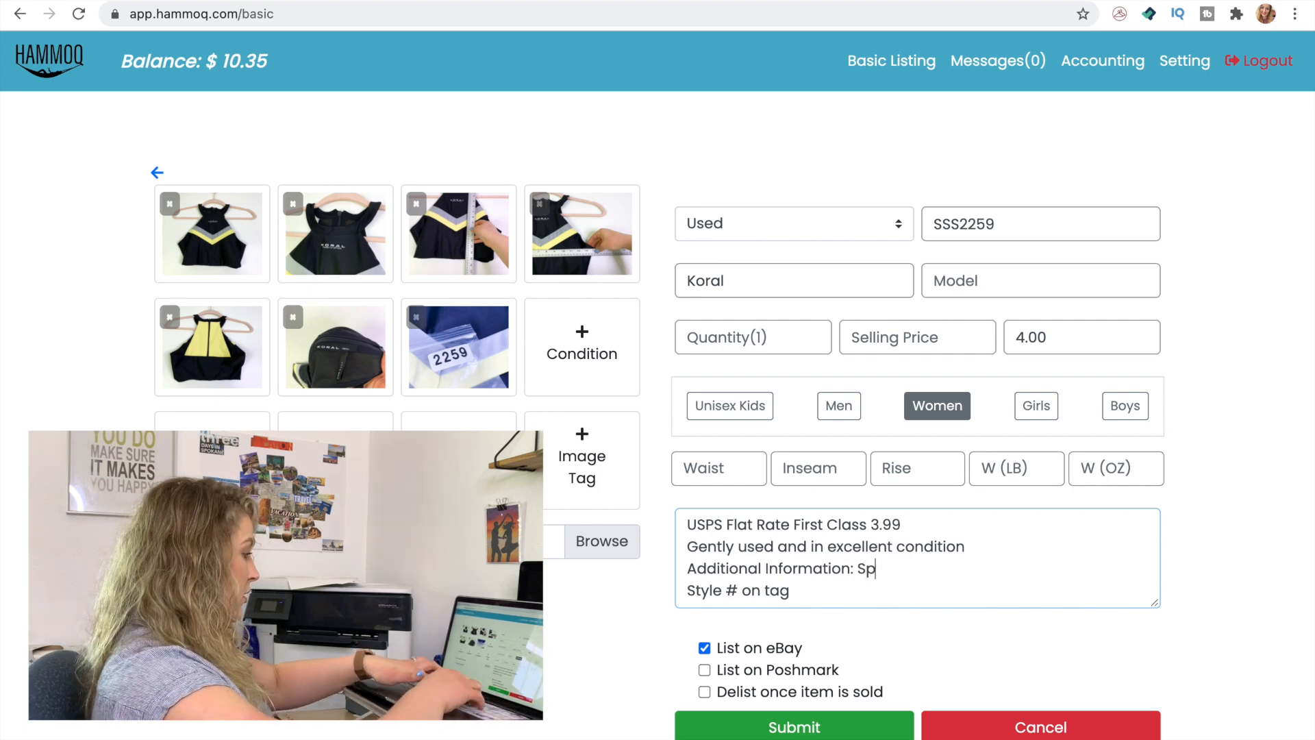
{"action": "type", "text": "orts "}
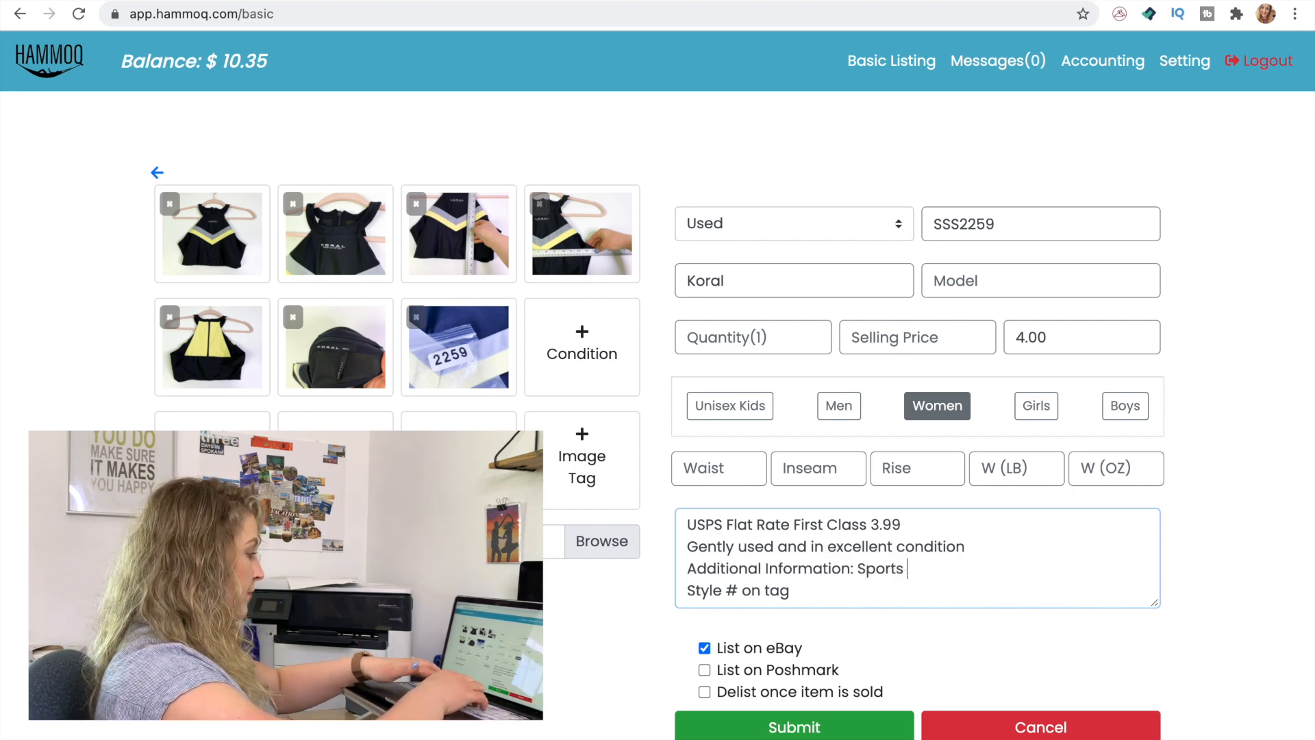
{"action": "type", "text": "bra"}
{"action": "left_click_drag", "start_coordinate": [796, 593], "coordinate": [683, 588]}
{"action": "key", "text": "BackSpace"}
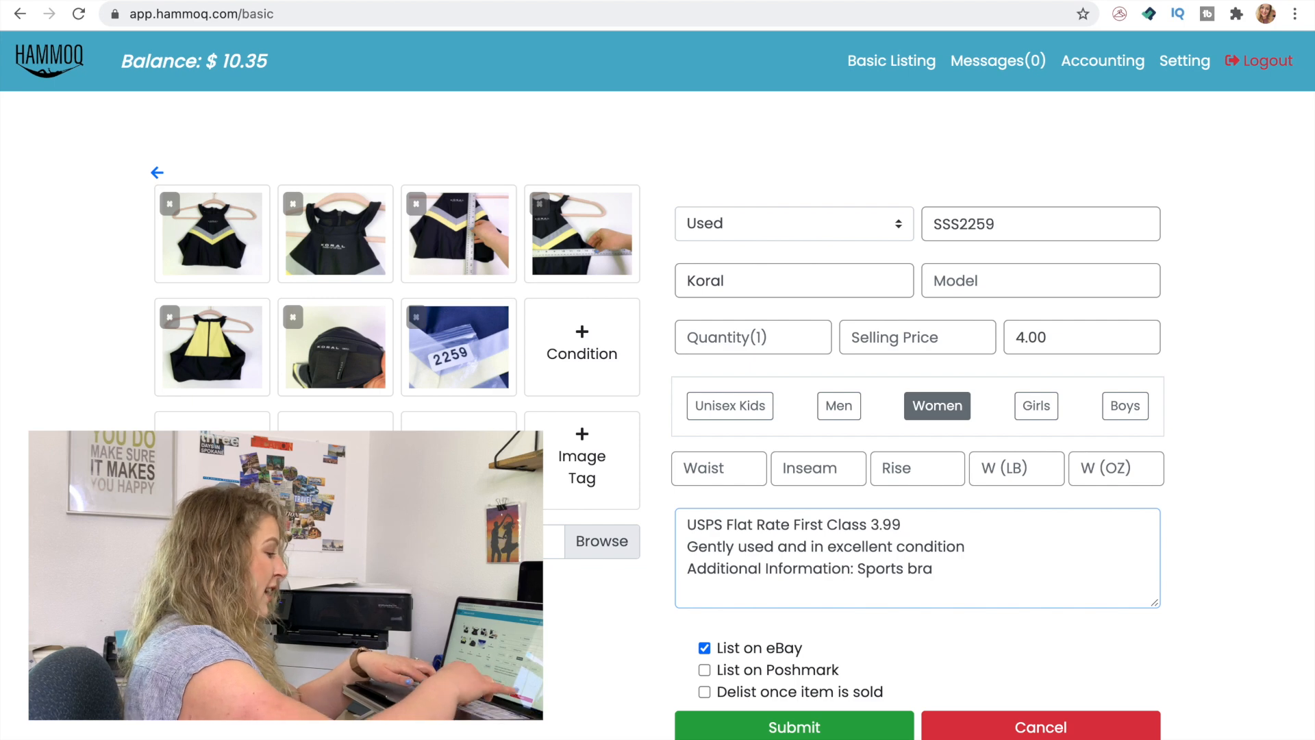
{"action": "type", "text": "veweqr"}
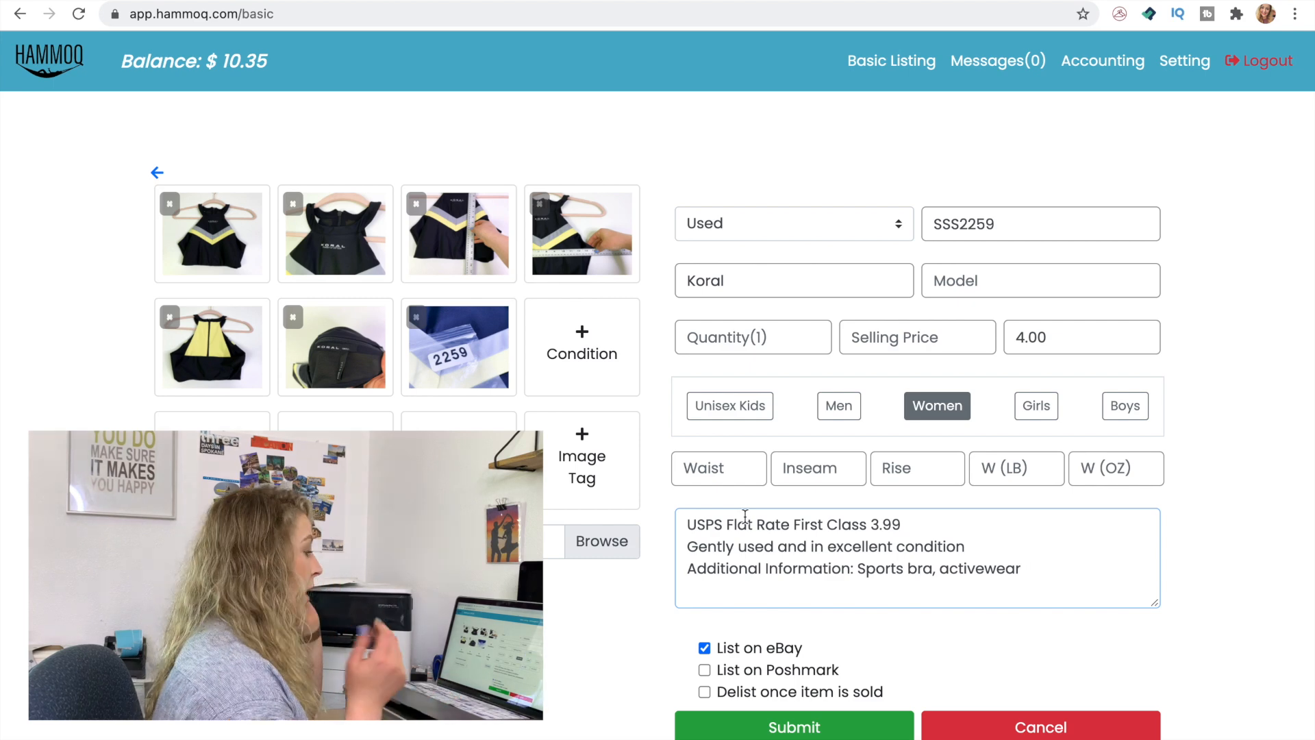
{"action": "left_click", "coordinate": [744, 729]}
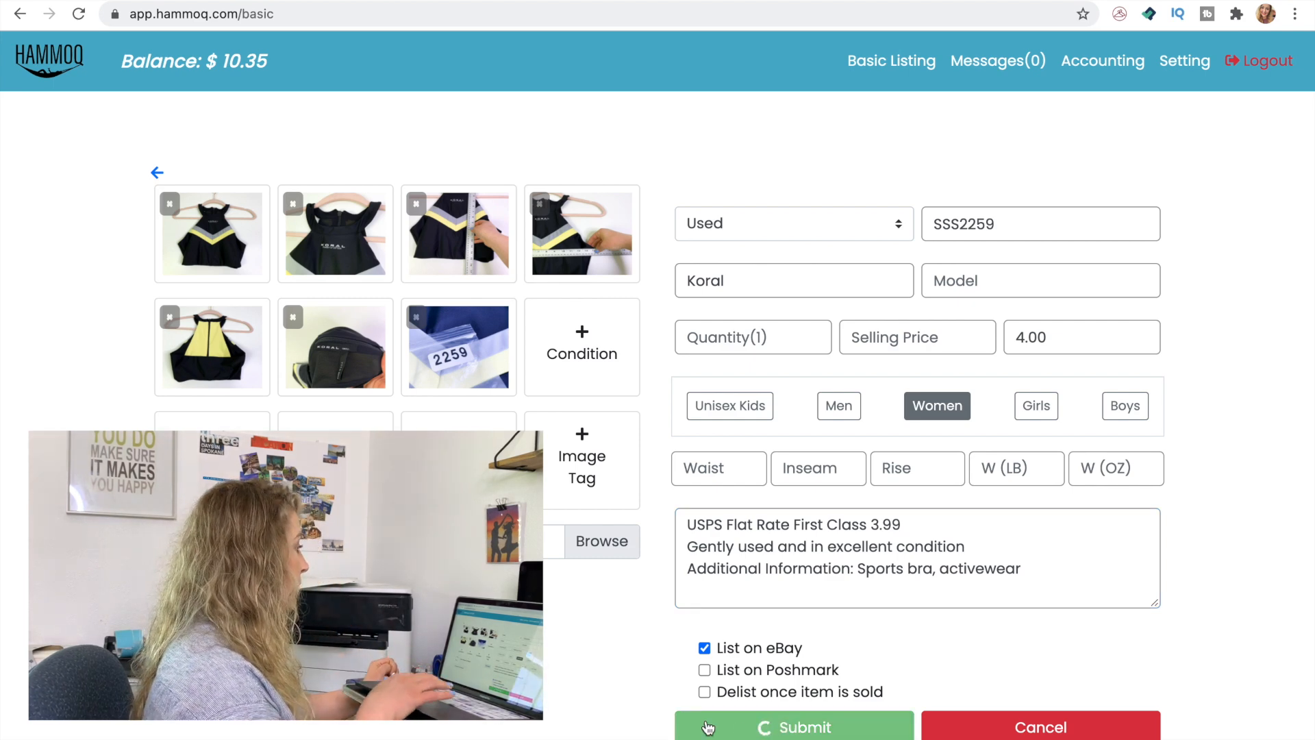
Go to ebay.com and open the account's Selling page
{"action": "left_click", "coordinate": [191, 2]}
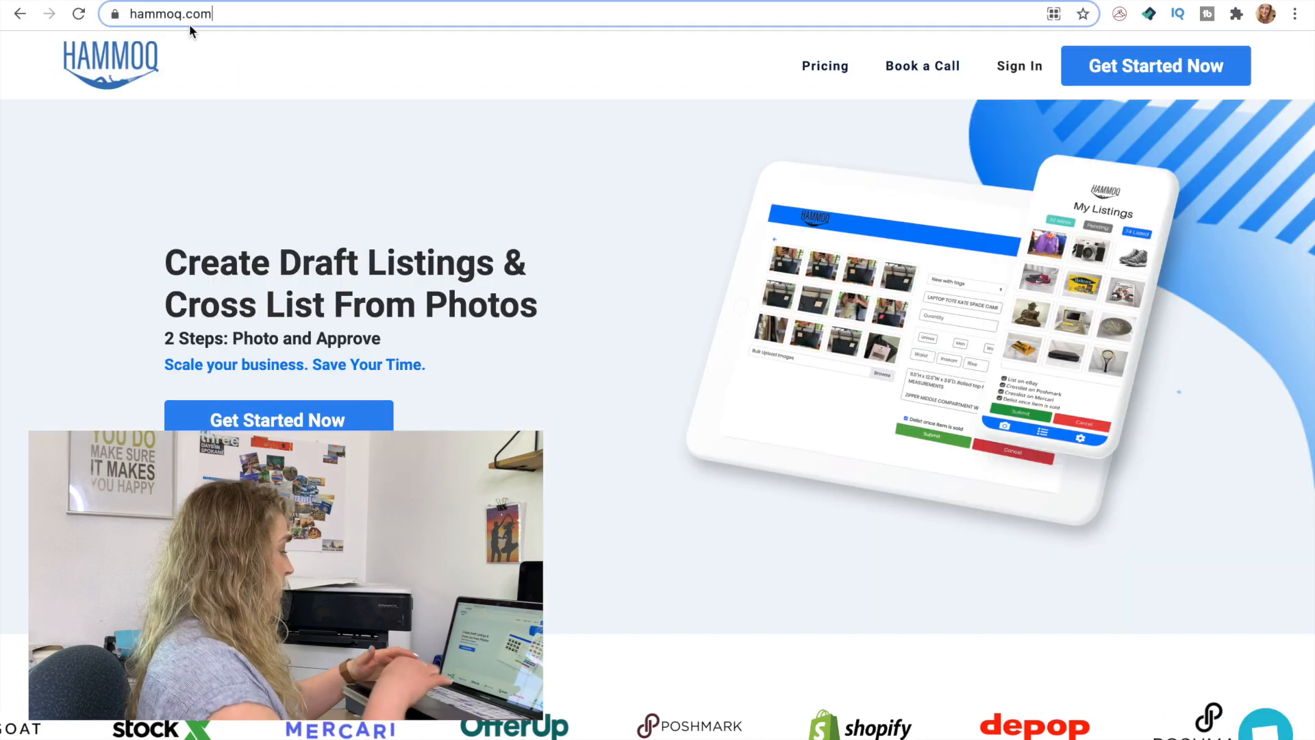
{"action": "left_click", "coordinate": [189, 23]}
{"action": "type", "text": "eb"}
{"action": "key", "text": "Return"}
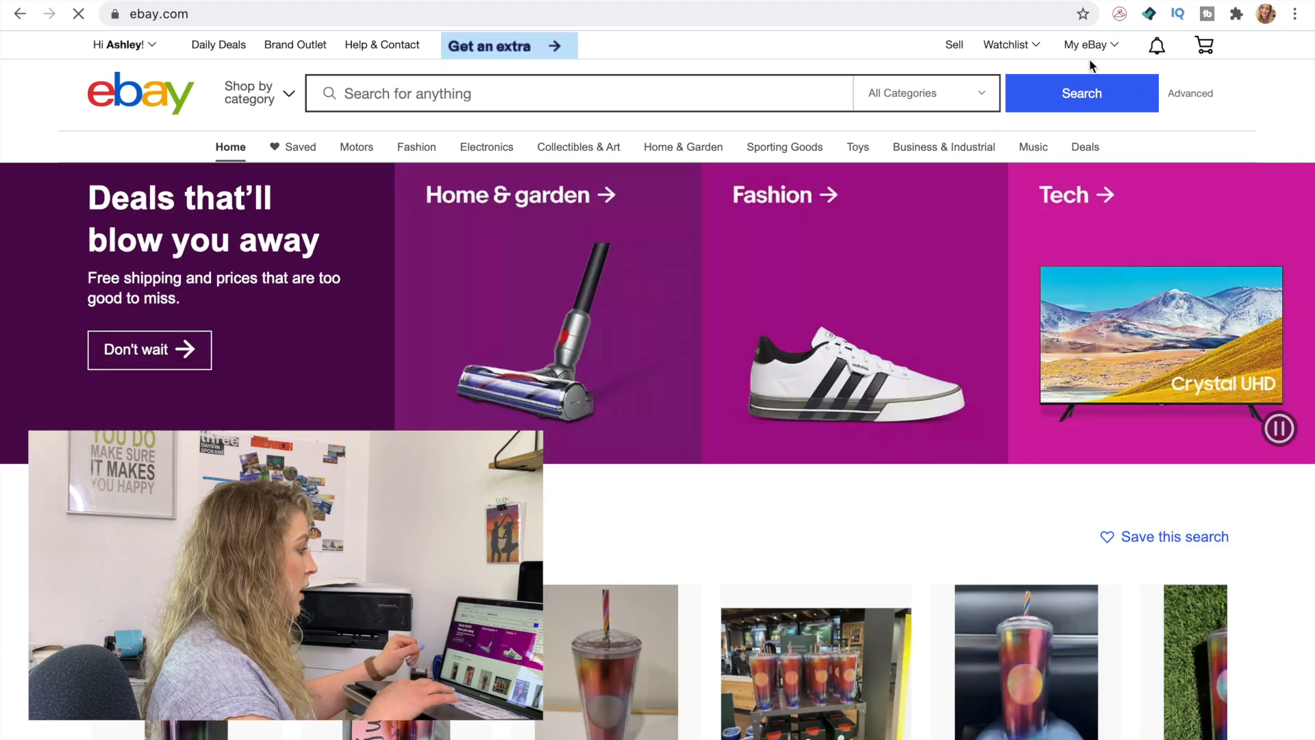
{"action": "mouse_move", "coordinate": [1088, 49]}
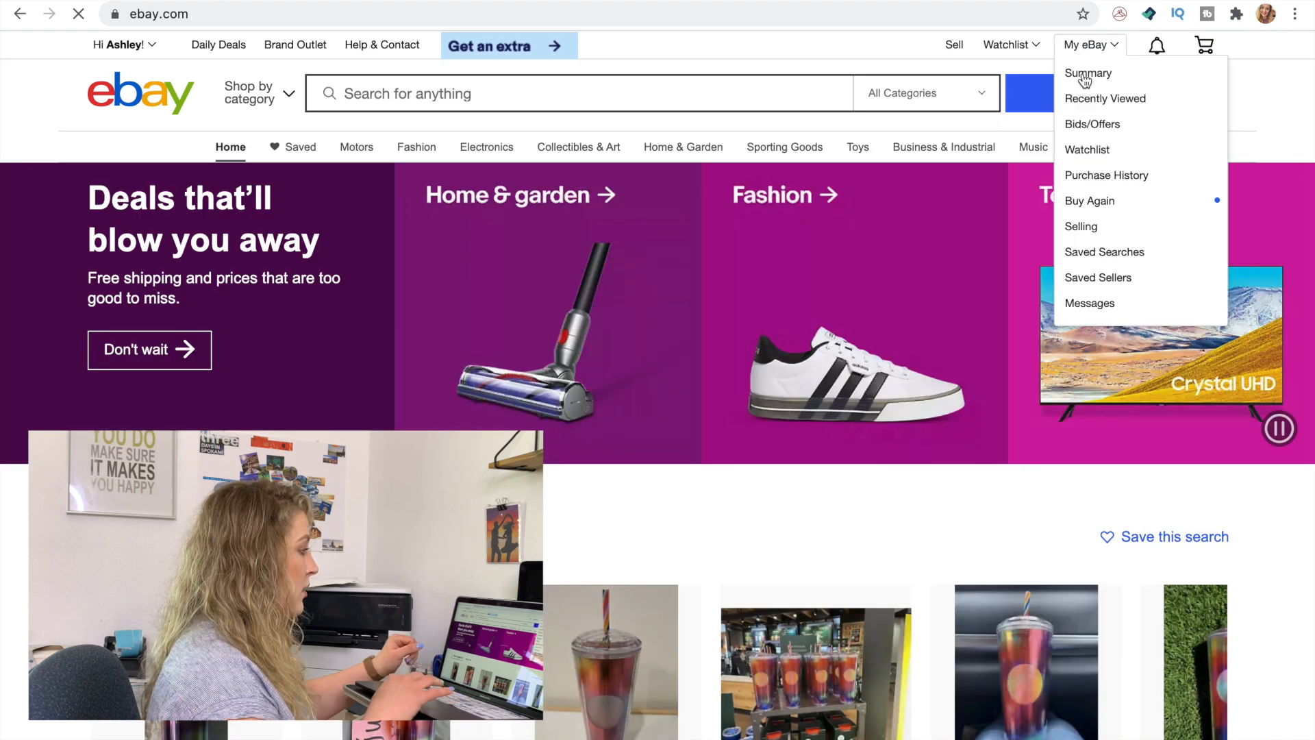
{"action": "left_click", "coordinate": [1072, 227]}
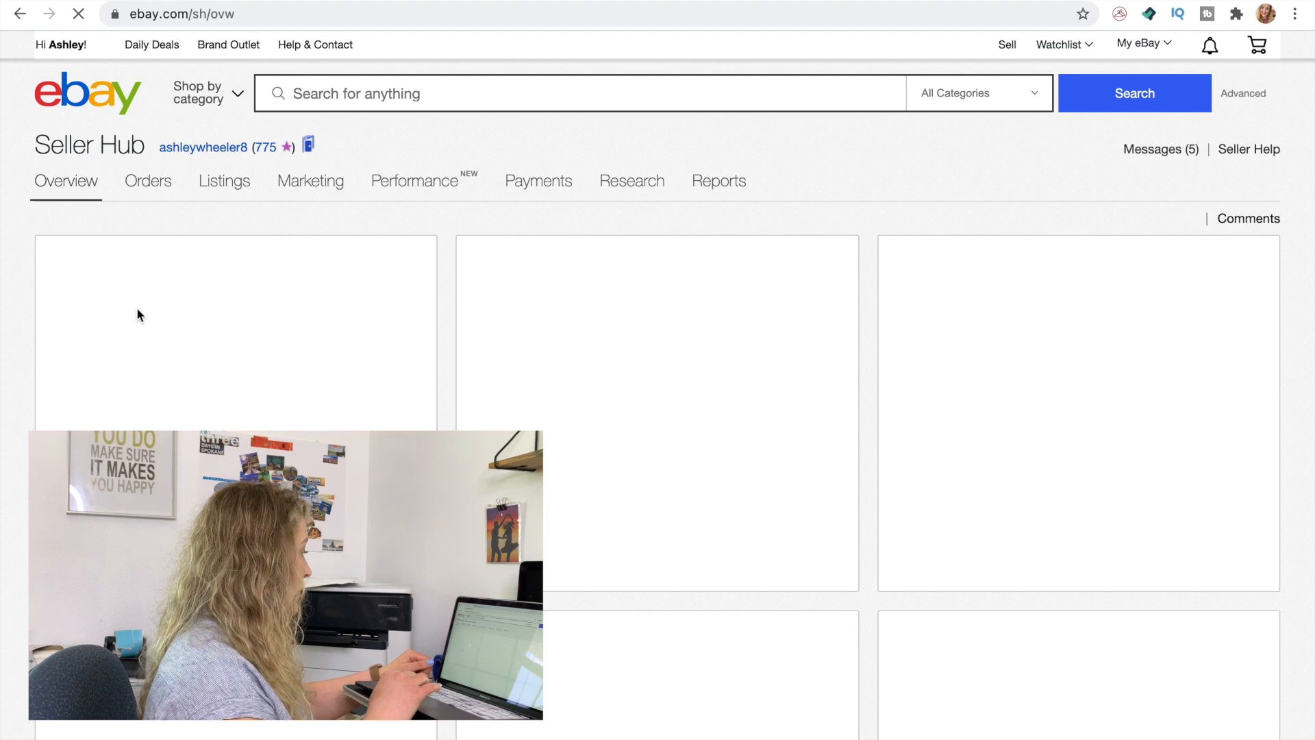
Open the listing drafts from the Seller Hub overview
{"action": "scroll", "coordinate": [137, 315], "scroll_direction": "down", "scroll_amount": 3}
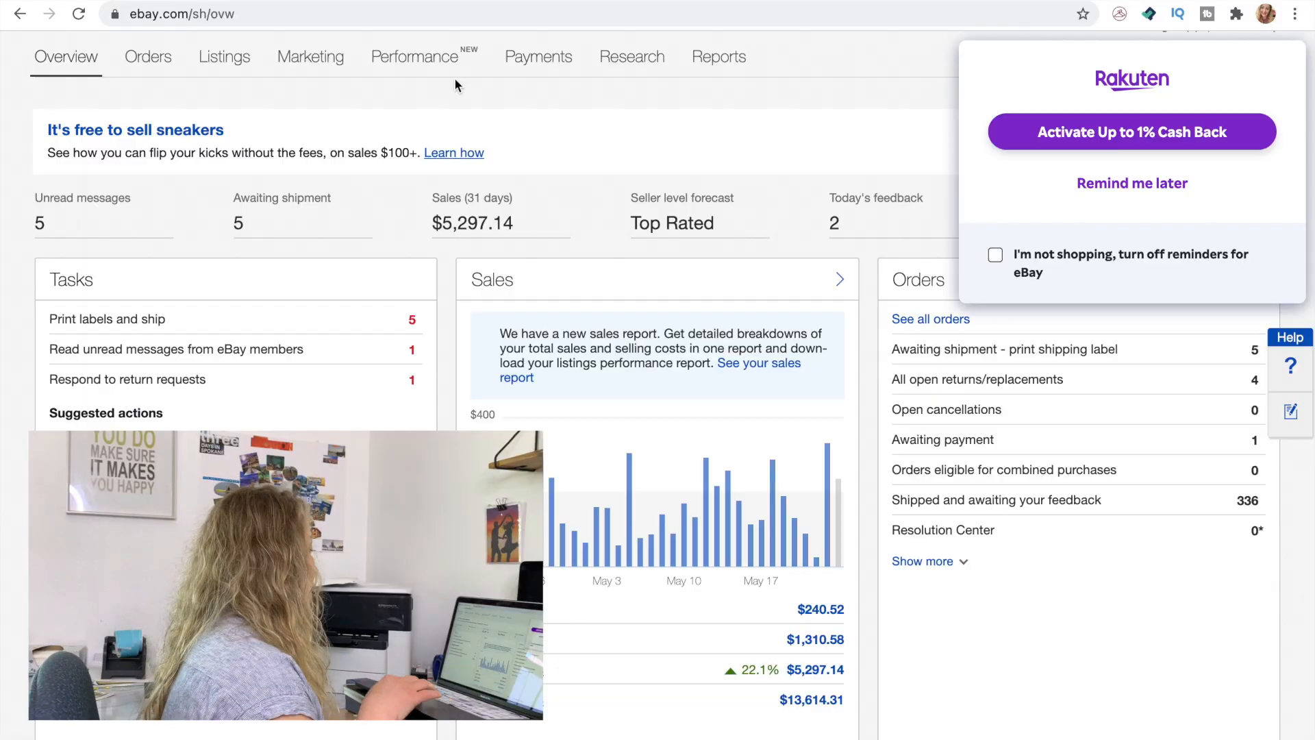
{"action": "scroll", "coordinate": [95, 328], "scroll_direction": "down", "scroll_amount": 8}
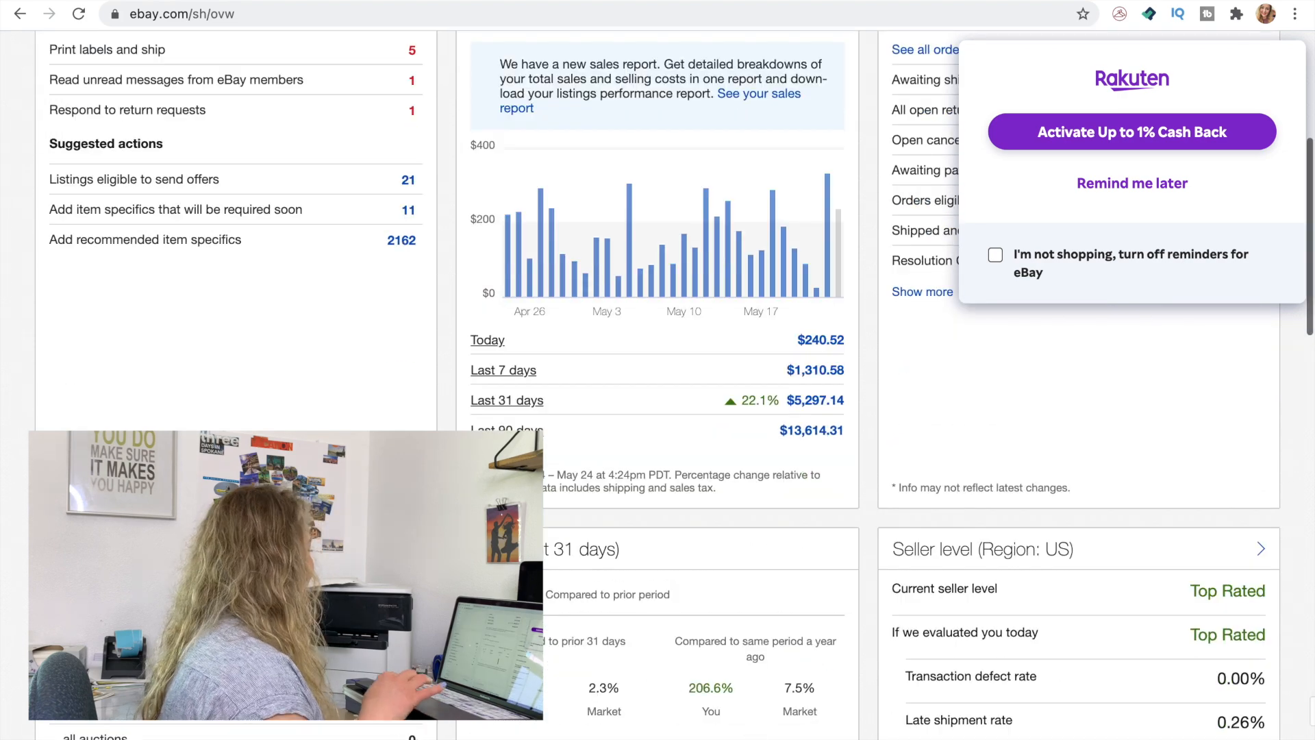
{"action": "left_click", "coordinate": [94, 328]}
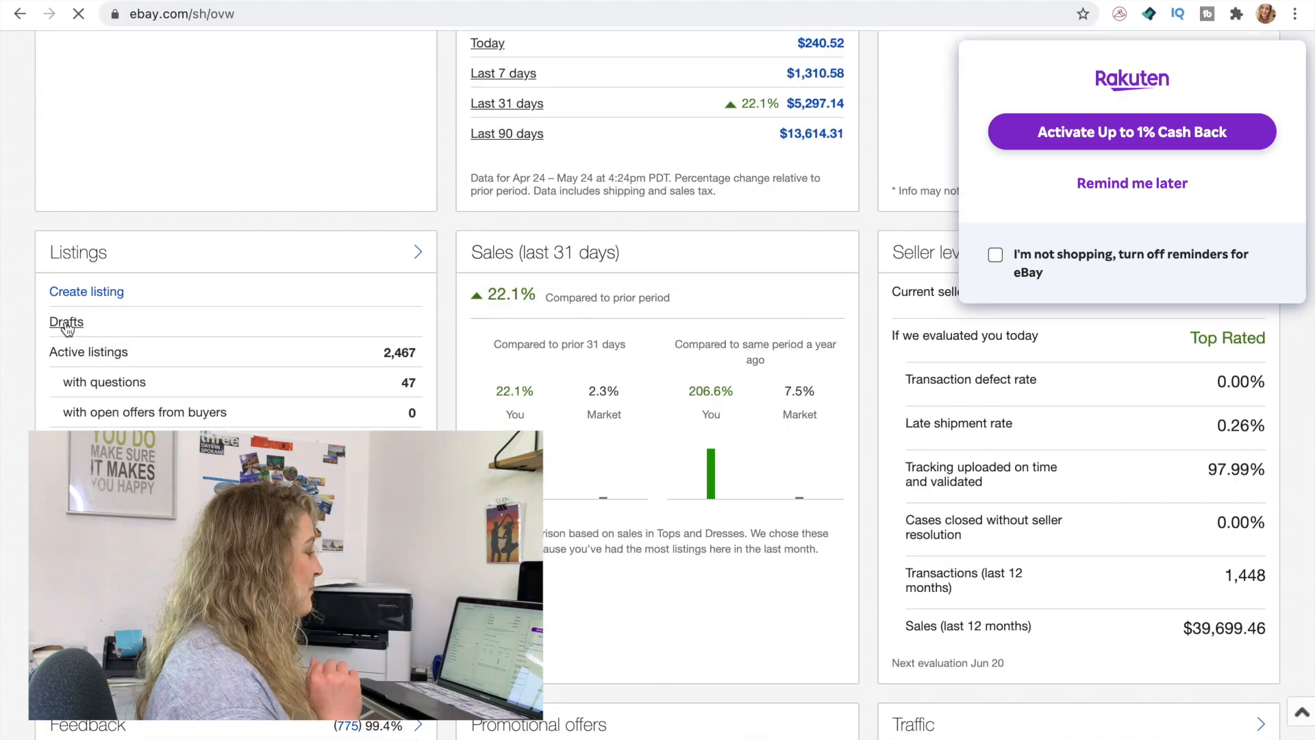
Resume the draft for the Zella grey dip dye jogger pants and postpone the Rakuten cash back reminder
{"action": "scroll", "coordinate": [875, 300], "scroll_direction": "down", "scroll_amount": 2}
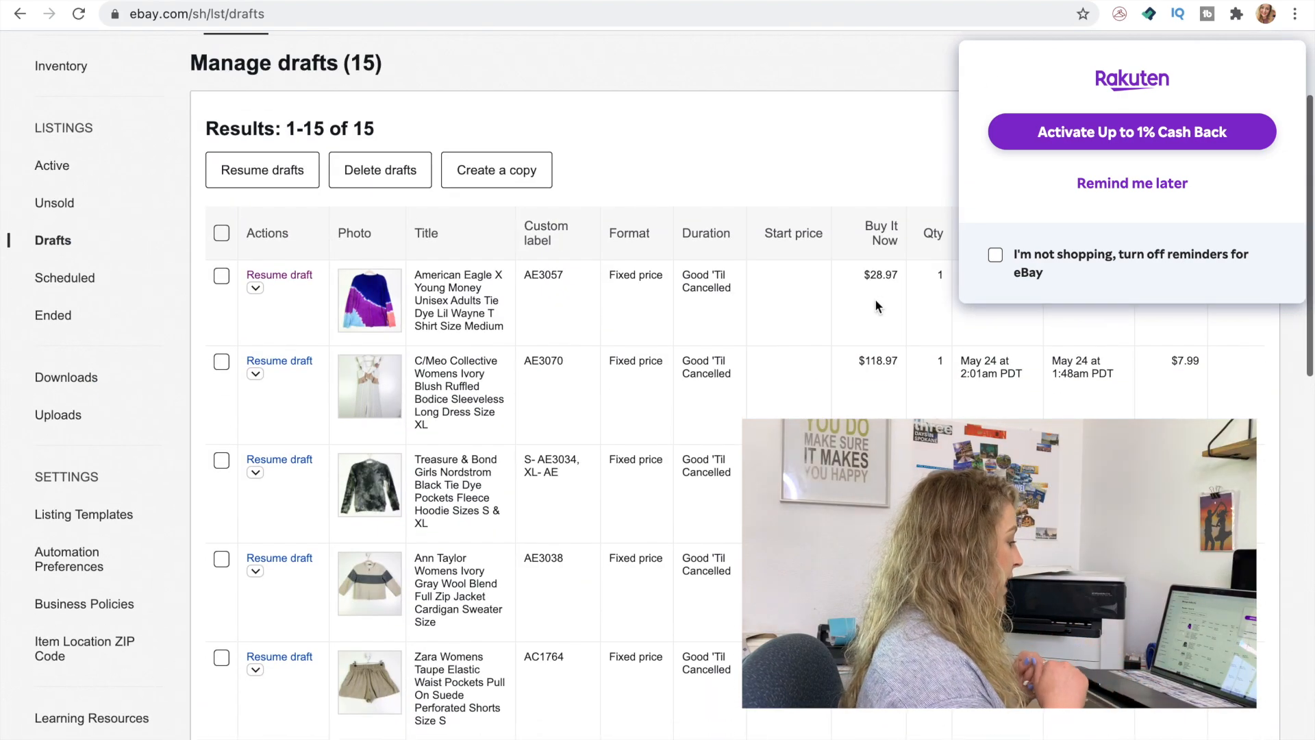
{"action": "scroll", "coordinate": [643, 510], "scroll_direction": "down", "scroll_amount": 7}
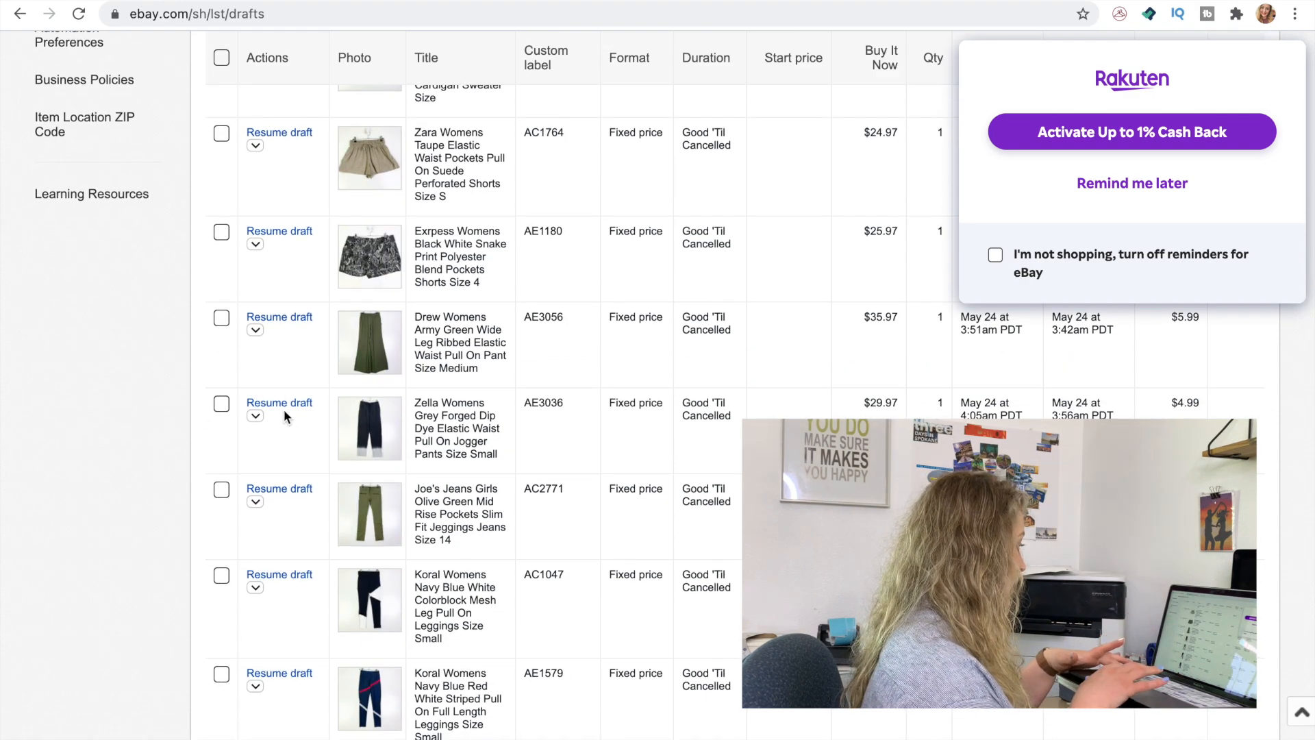
{"action": "left_click", "coordinate": [281, 404]}
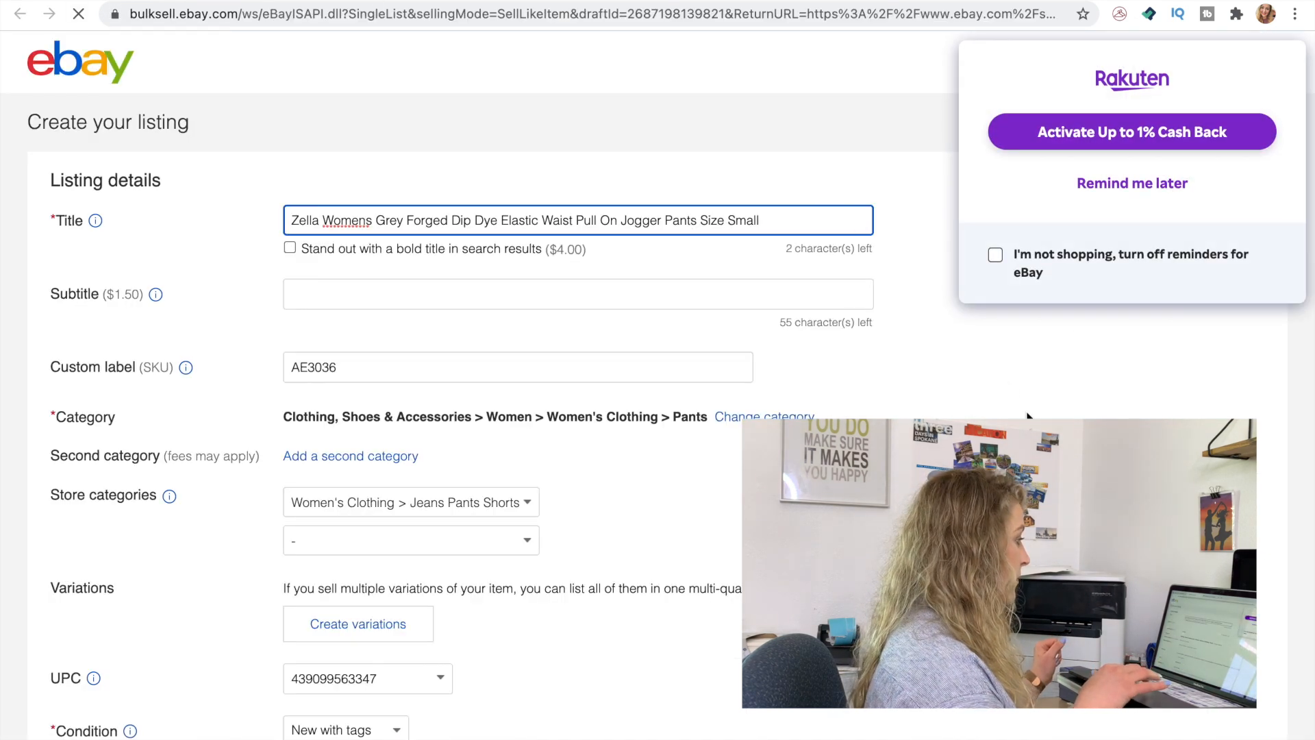
{"action": "left_click", "coordinate": [1118, 188]}
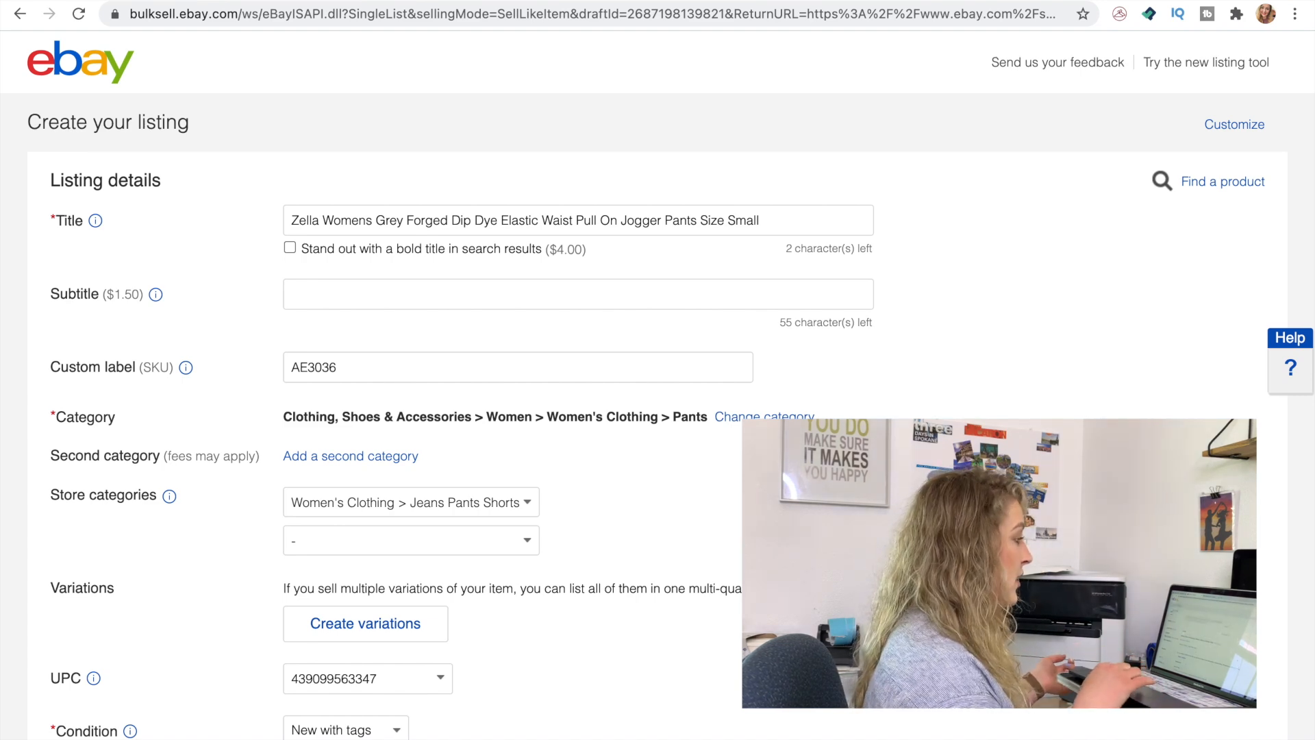
Review the jogger pants draft from title to recommended item specifics and set its Fabric Type to Cotton
{"action": "scroll", "coordinate": [658, 411], "scroll_direction": "down", "scroll_amount": 2}
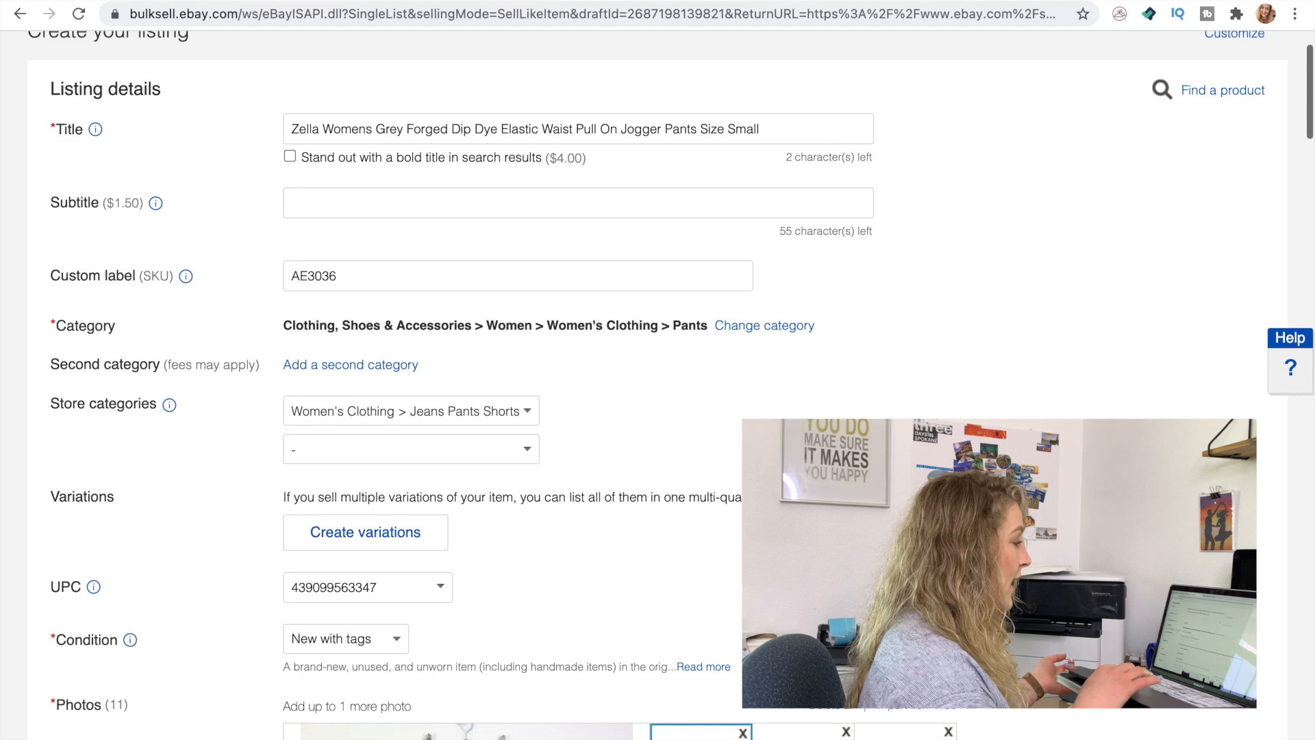
{"action": "double_click", "coordinate": [713, 132]}
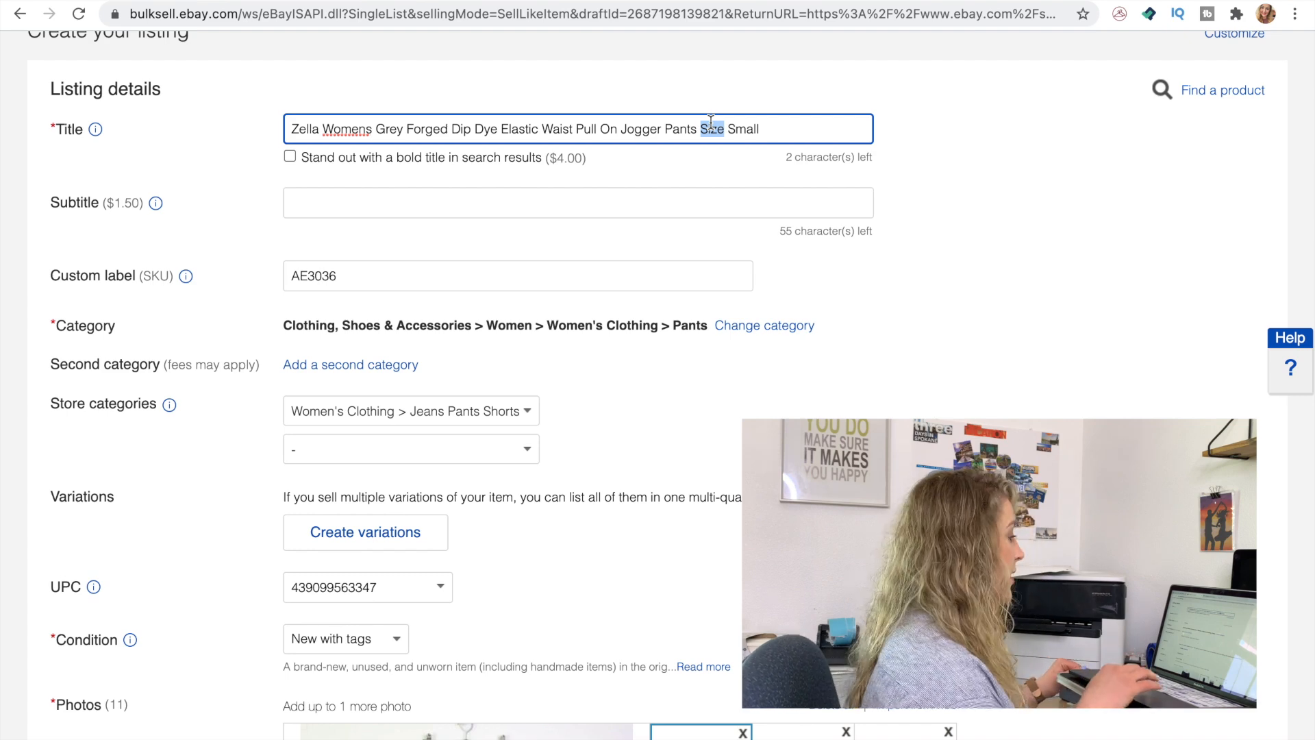
{"action": "scroll", "coordinate": [711, 122], "scroll_direction": "down", "scroll_amount": 5}
{"action": "left_click_drag", "start_coordinate": [817, 398], "coordinate": [816, 399]}
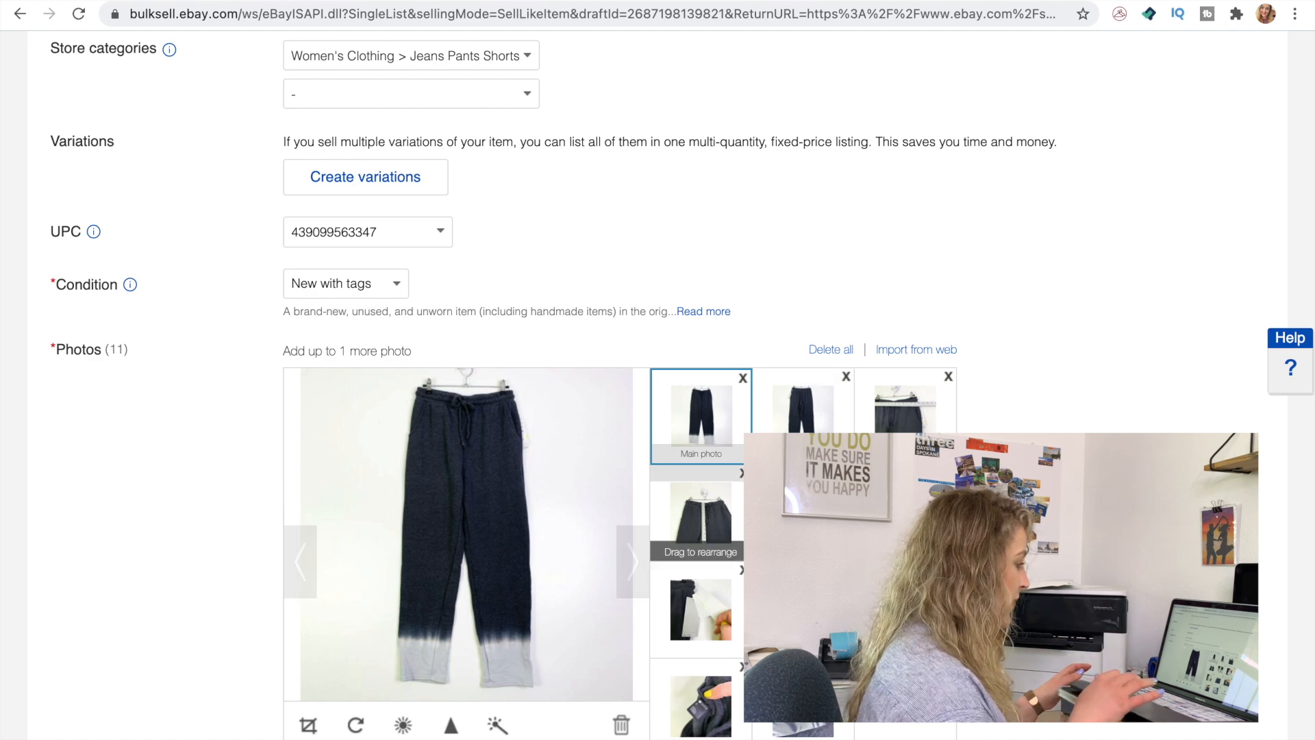
{"action": "scroll", "coordinate": [600, 675], "scroll_direction": "down", "scroll_amount": 5}
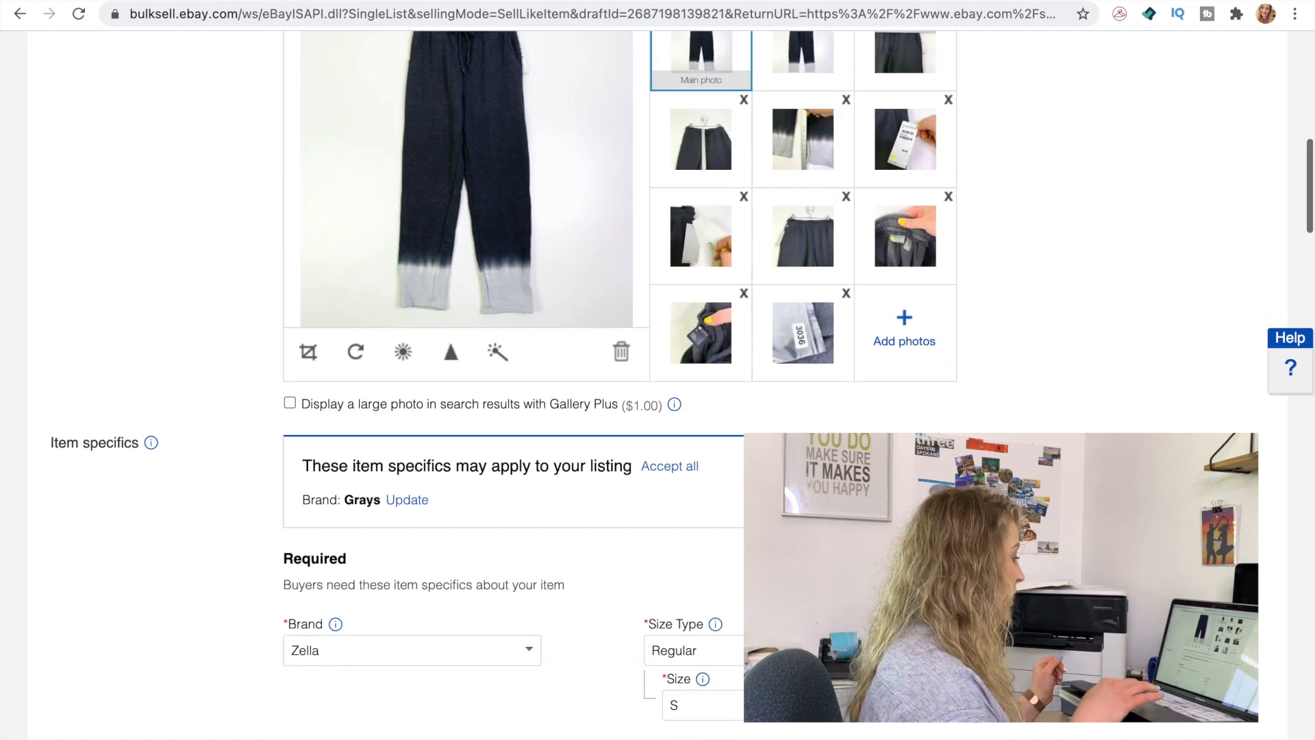
{"action": "scroll", "coordinate": [600, 675], "scroll_direction": "down", "scroll_amount": 7}
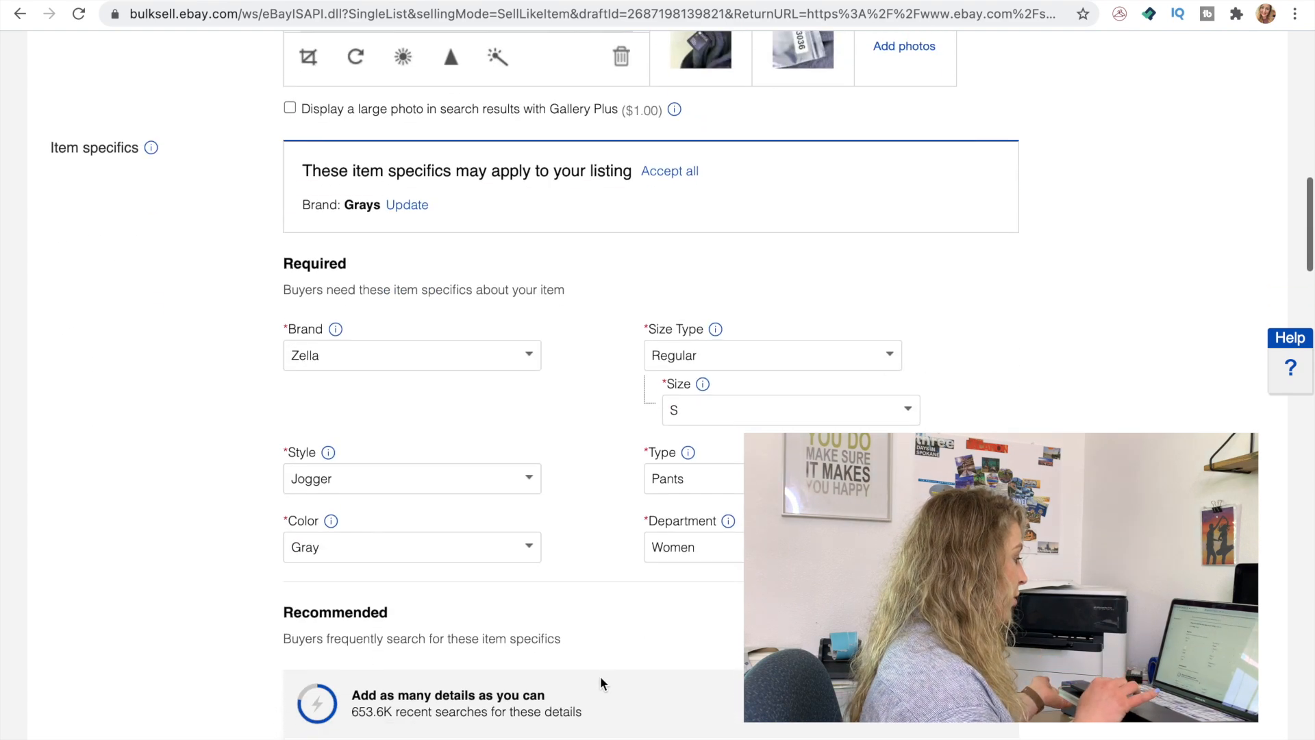
{"action": "scroll", "coordinate": [600, 676], "scroll_direction": "down", "scroll_amount": 7}
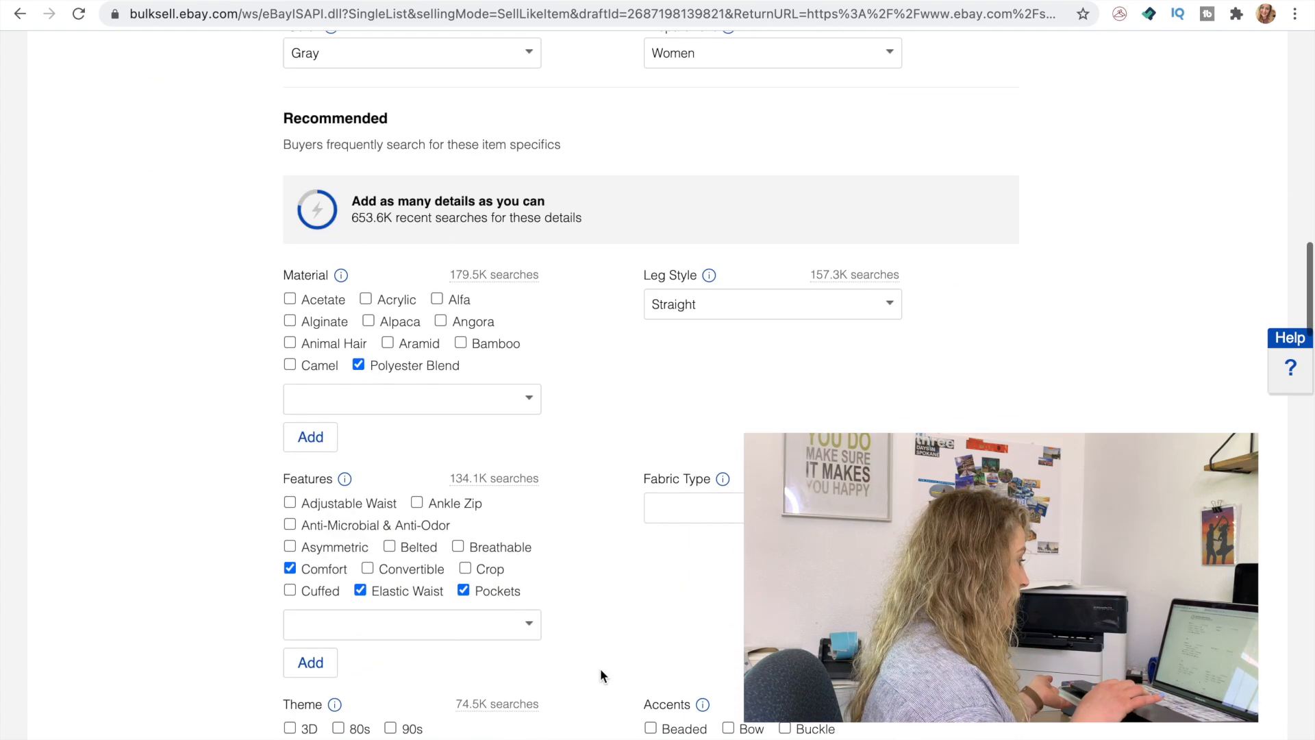
{"action": "left_click", "coordinate": [838, 349]}
{"action": "type", "text": "Cotton"}
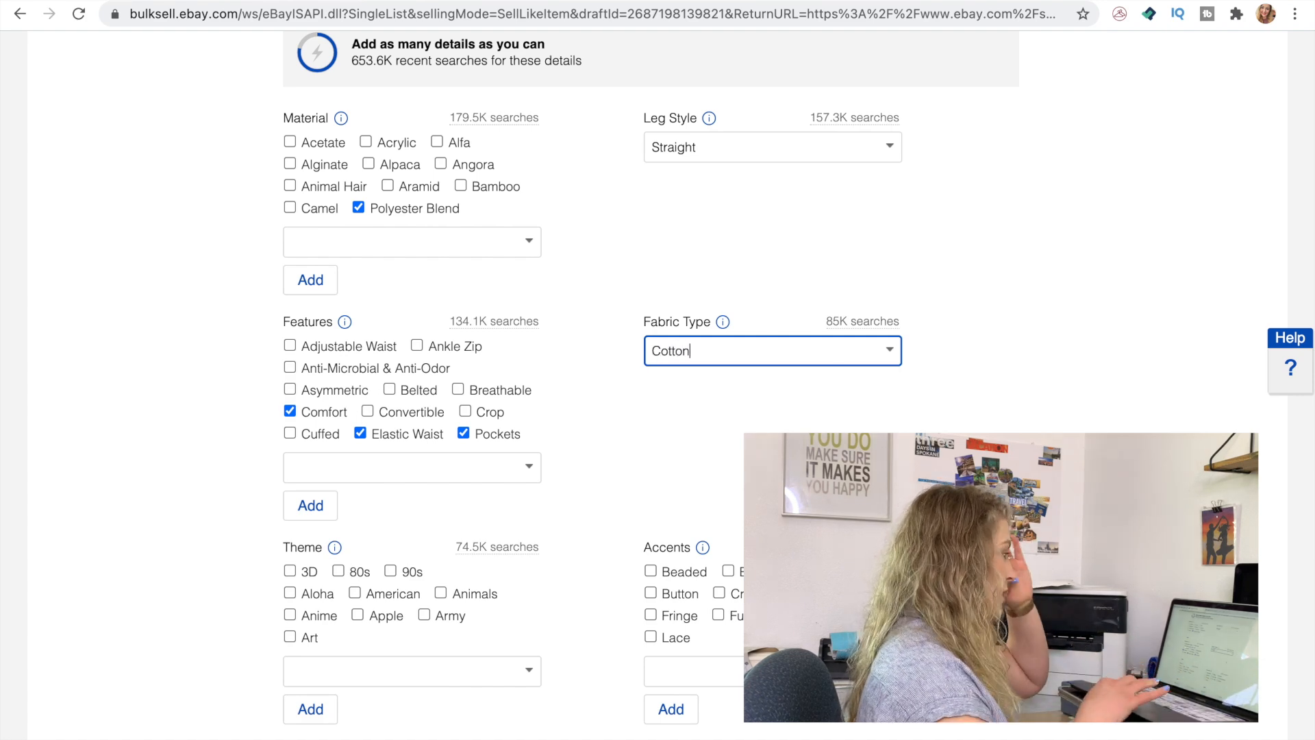
Add the line "Keywords: Loungewear, casual style" between the Feature and Condition lines of the item description
{"action": "left_click", "coordinate": [863, 473]}
{"action": "scroll", "coordinate": [863, 472], "scroll_direction": "down", "scroll_amount": 7}
{"action": "scroll", "coordinate": [863, 472], "scroll_direction": "down", "scroll_amount": 9}
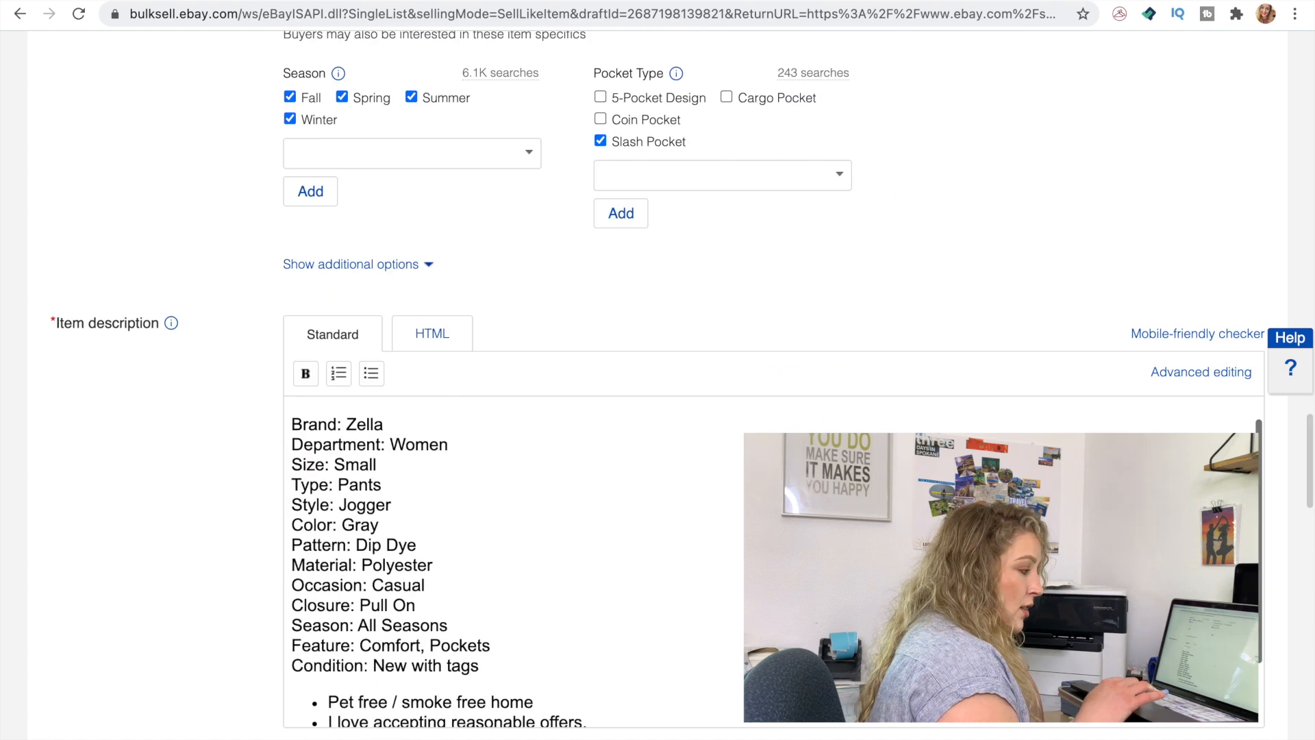
{"action": "scroll", "coordinate": [732, 498], "scroll_direction": "up", "scroll_amount": 1}
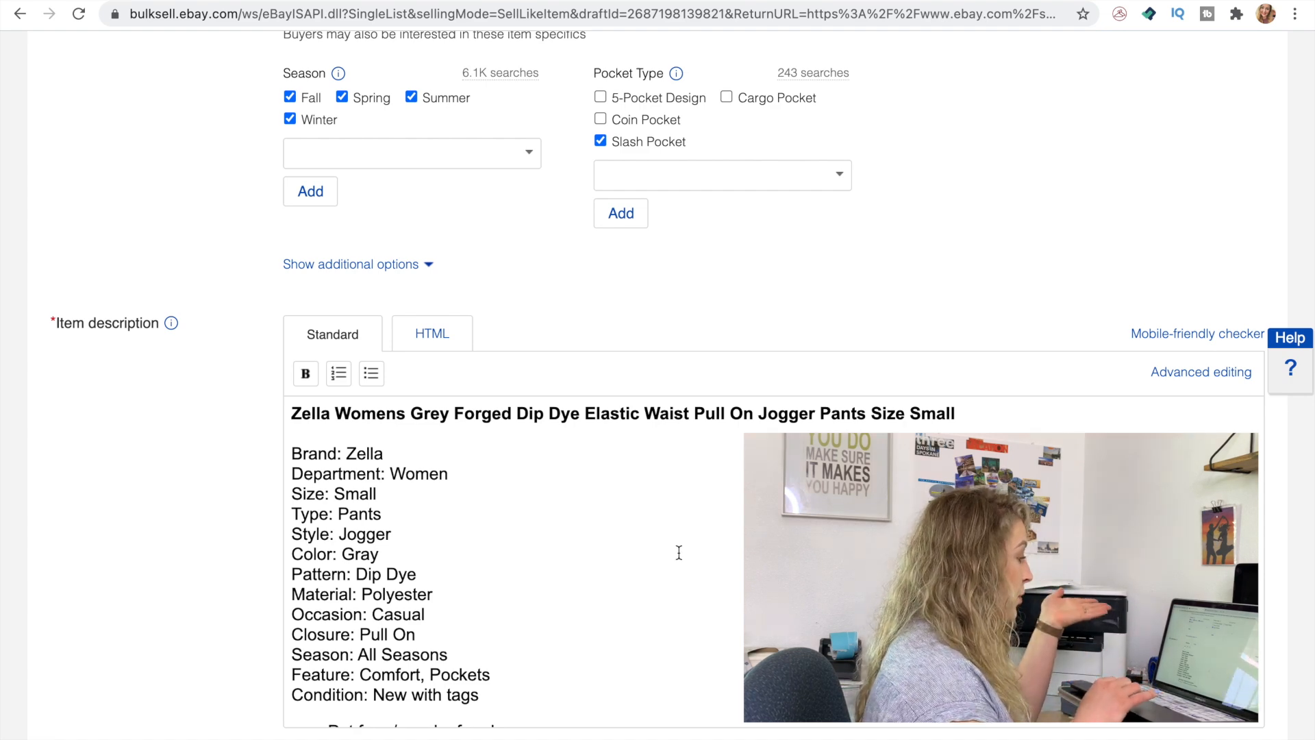
{"action": "scroll", "coordinate": [679, 552], "scroll_direction": "down", "scroll_amount": 1}
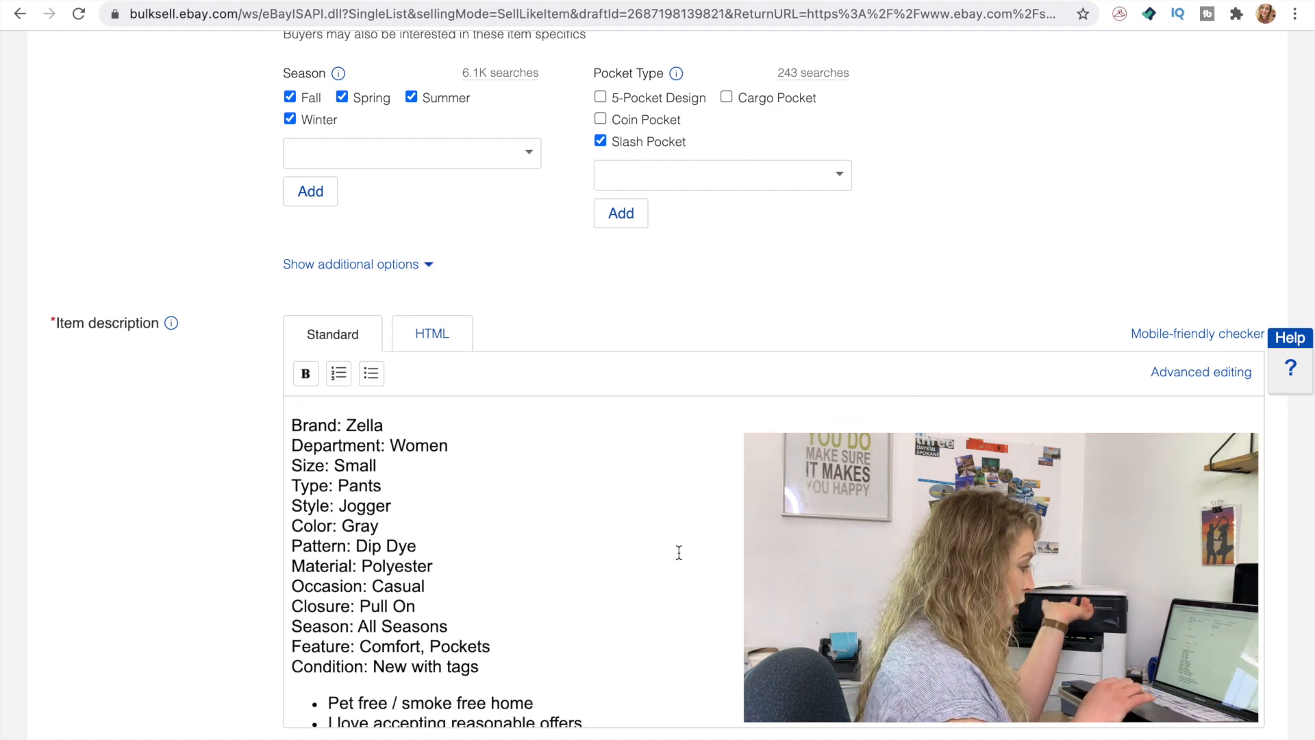
{"action": "scroll", "coordinate": [679, 553], "scroll_direction": "down", "scroll_amount": 1}
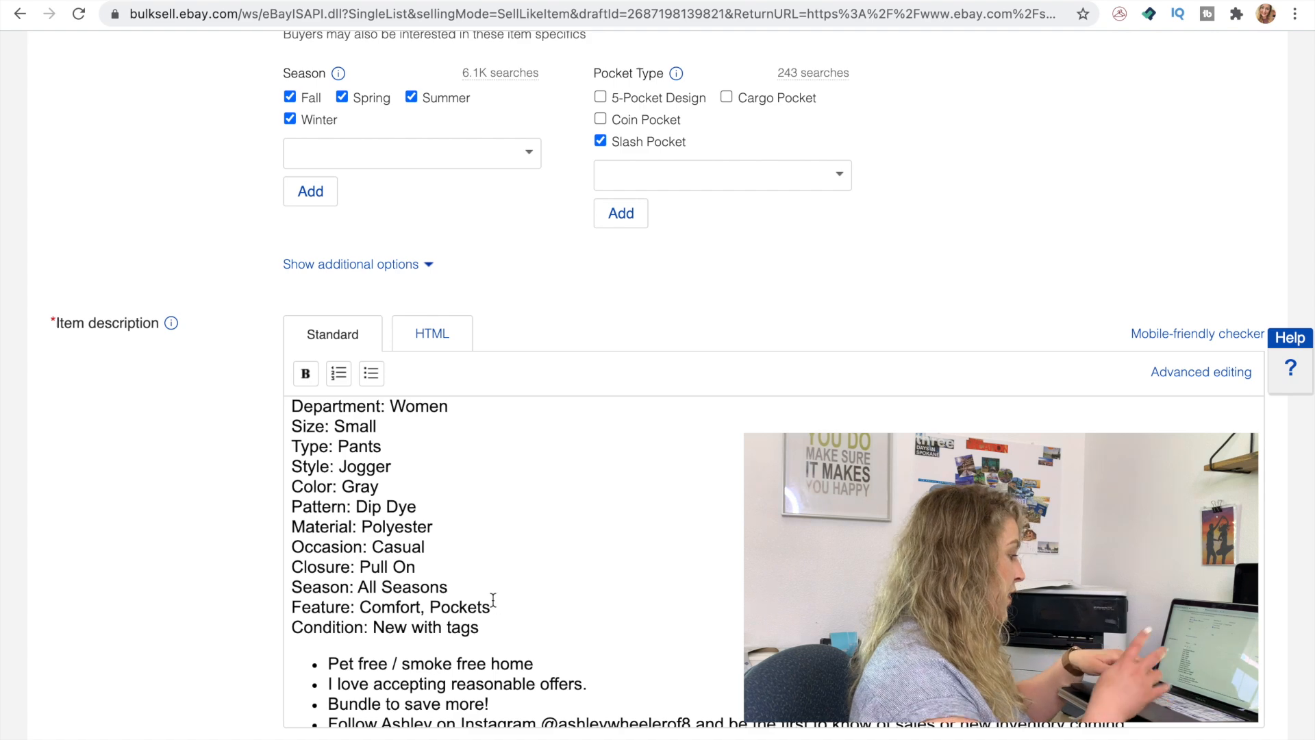
{"action": "key", "text": "Return"}
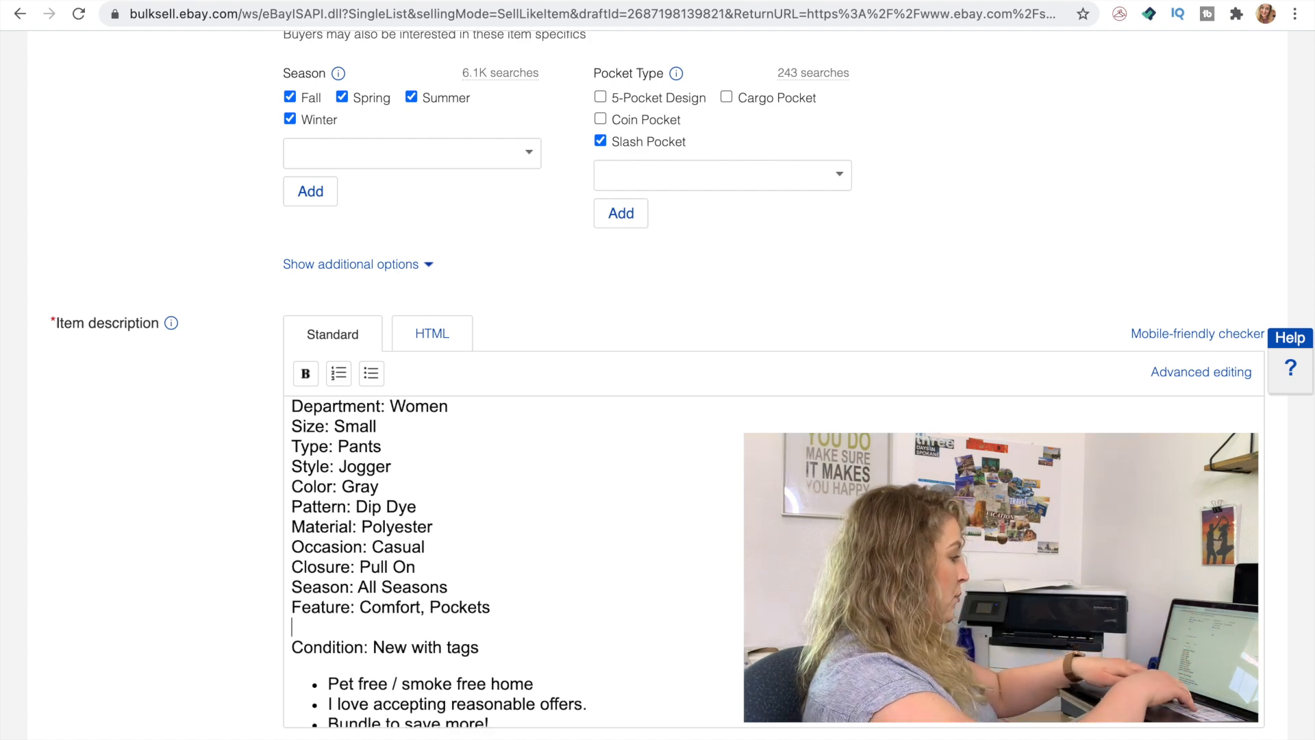
{"action": "type", "text": "Ka"}
{"action": "key", "text": "BackSpace"}
{"action": "type", "text": "e"}
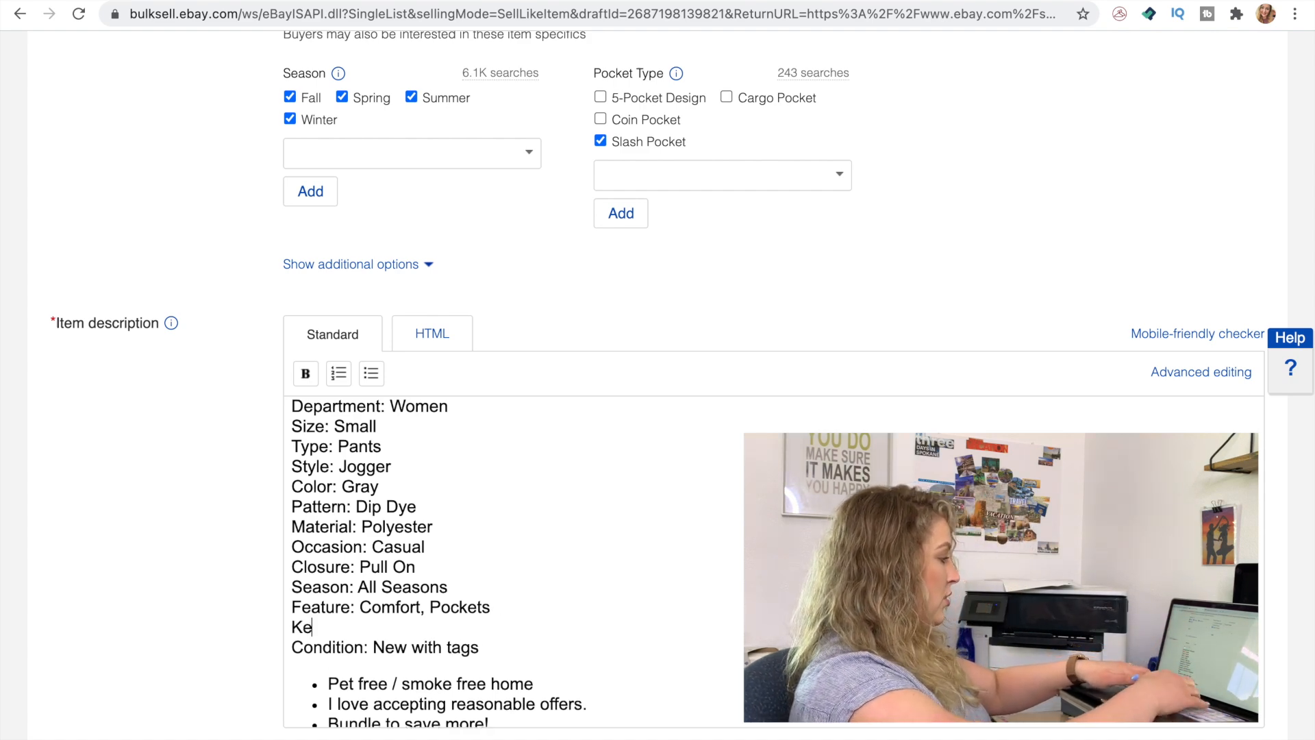
{"action": "type", "text": "ywords: "}
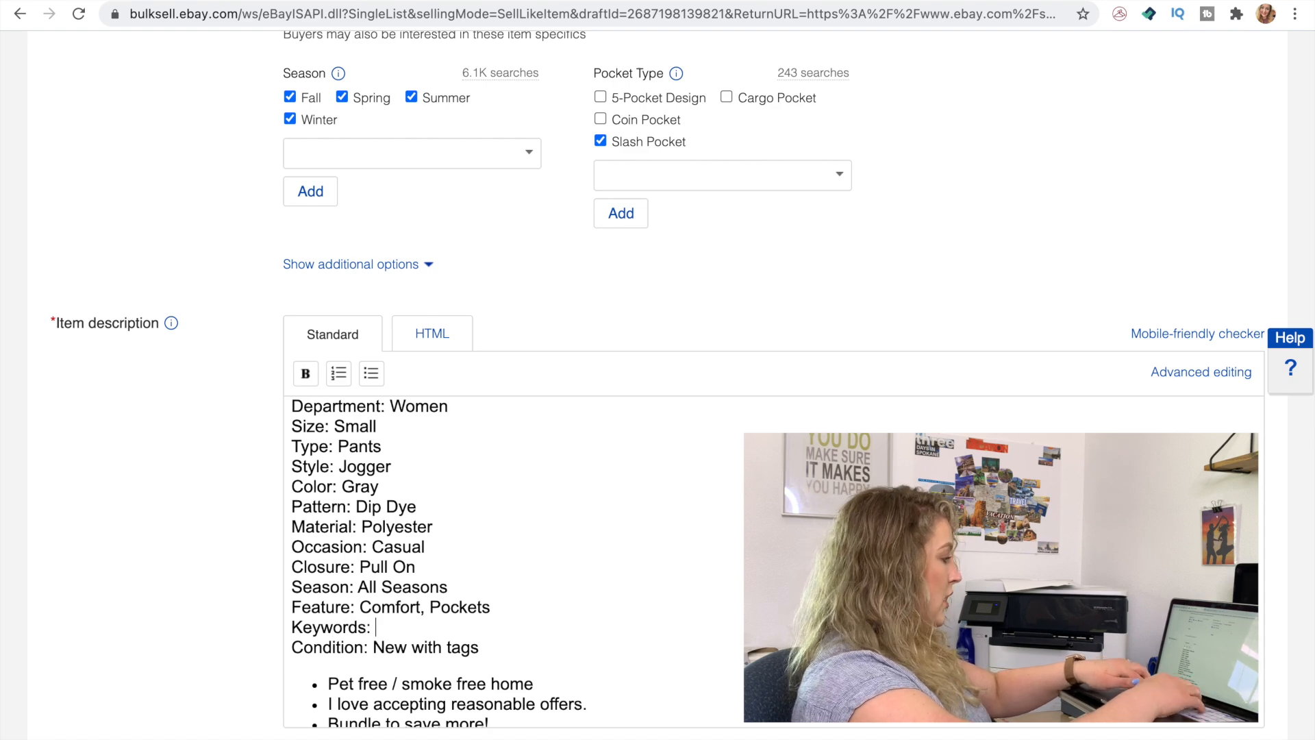
{"action": "type", "text": "Loungew"}
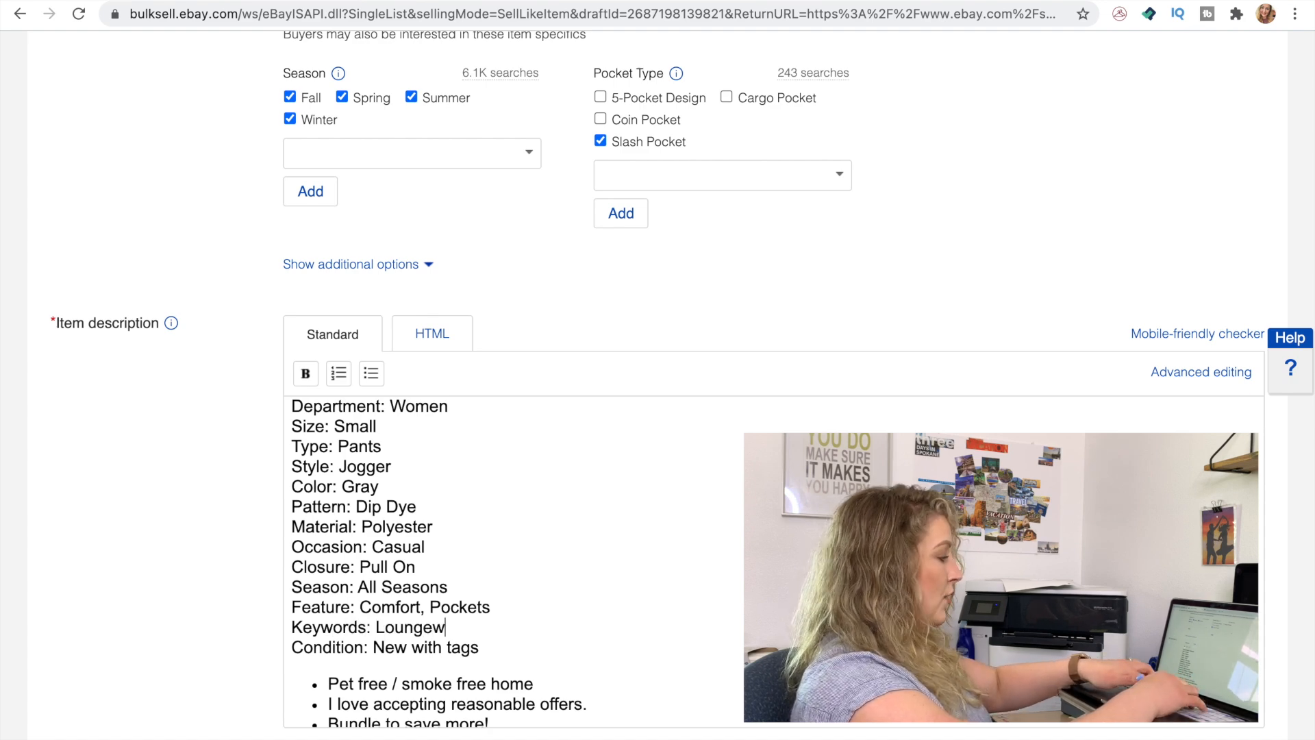
{"action": "type", "text": "ear, "}
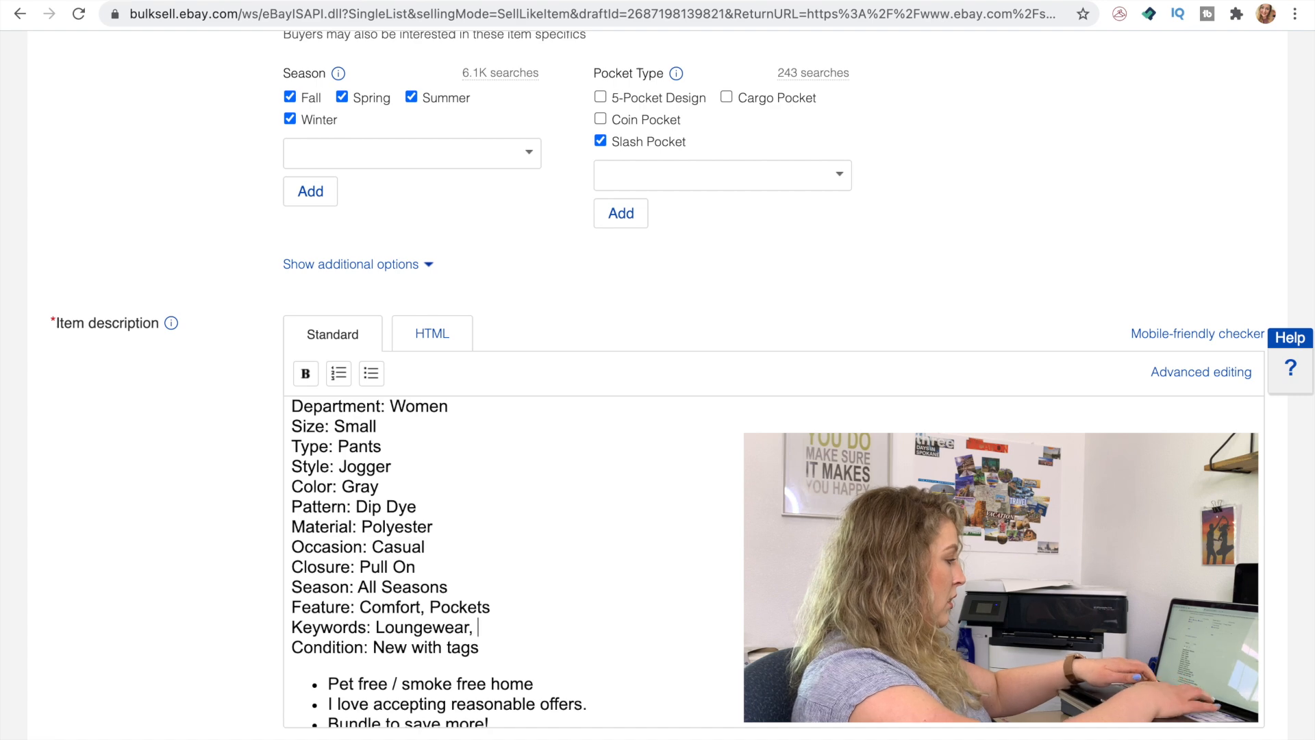
{"action": "type", "text": "casual style"}
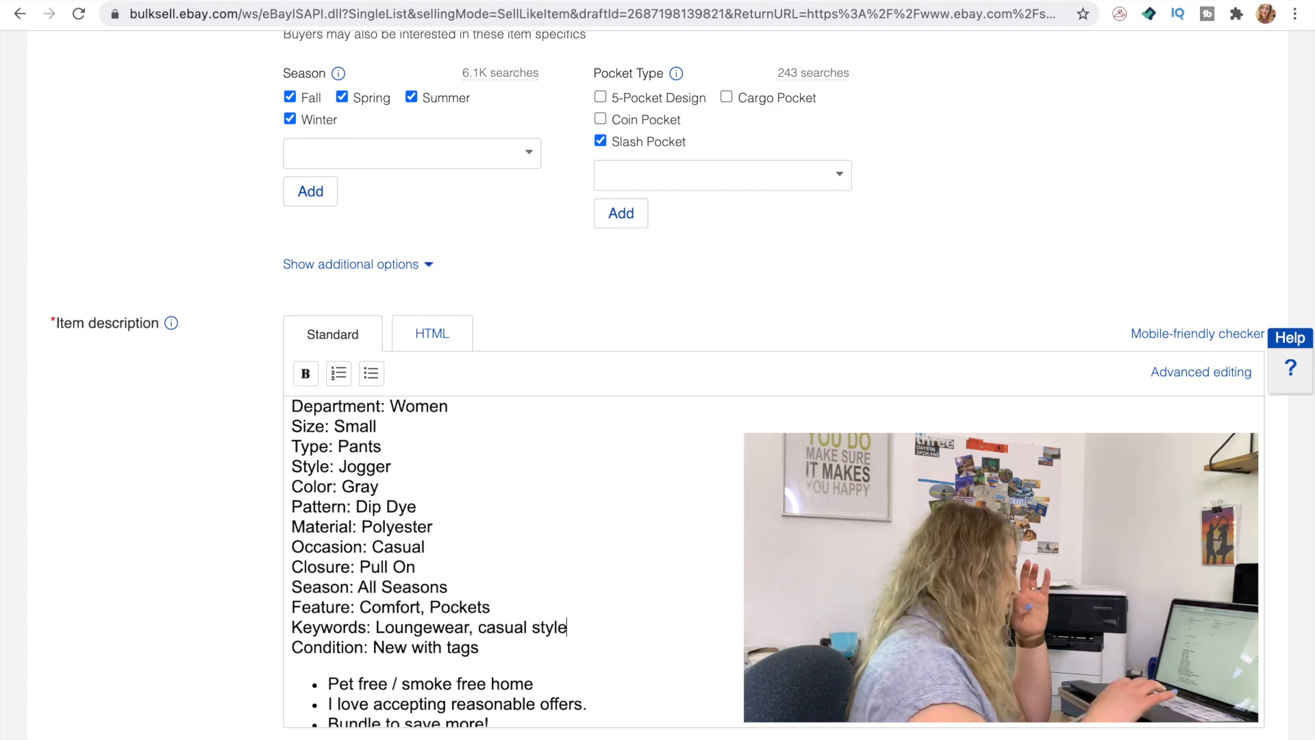
Highlight the closing bullet points of the description and check the Nordstrom price tag photo against the selling price
{"action": "scroll", "coordinate": [538, 603], "scroll_direction": "down", "scroll_amount": 2}
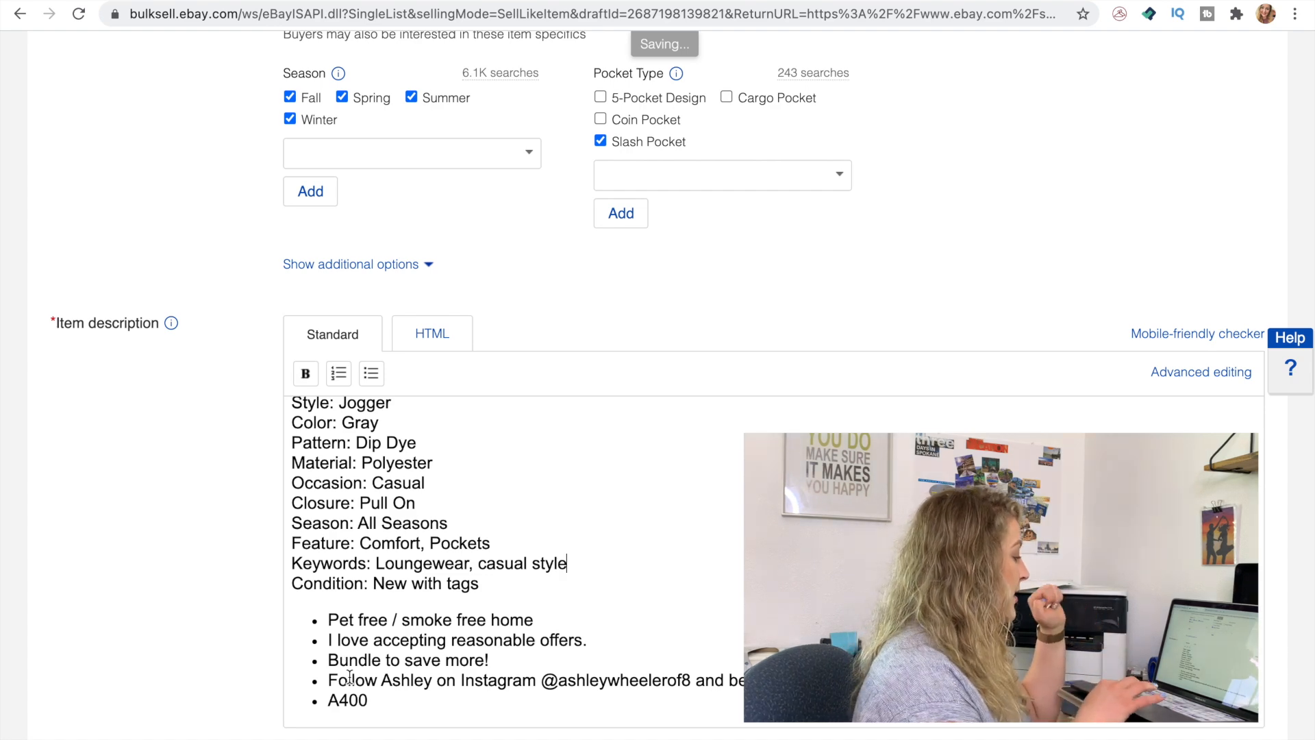
{"action": "left_click_drag", "start_coordinate": [383, 701], "coordinate": [315, 619]}
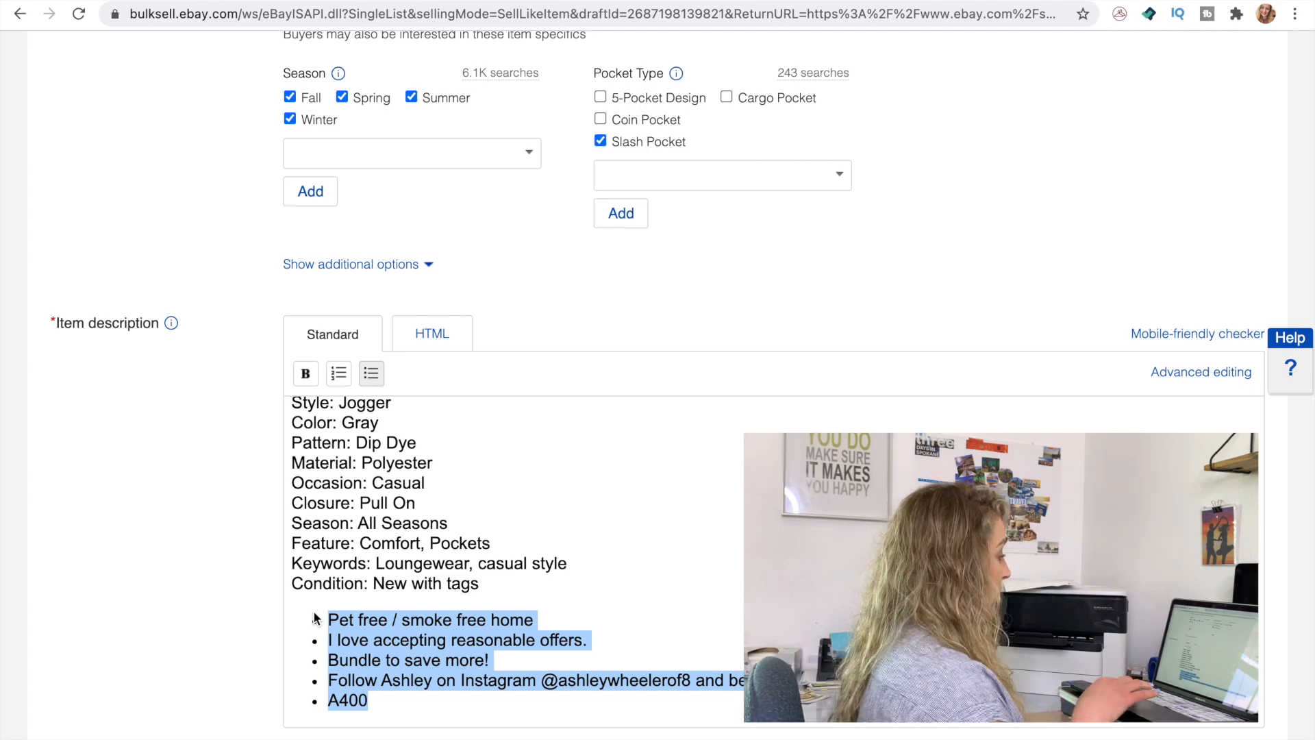
{"action": "scroll", "coordinate": [85, 593], "scroll_direction": "down", "scroll_amount": 9}
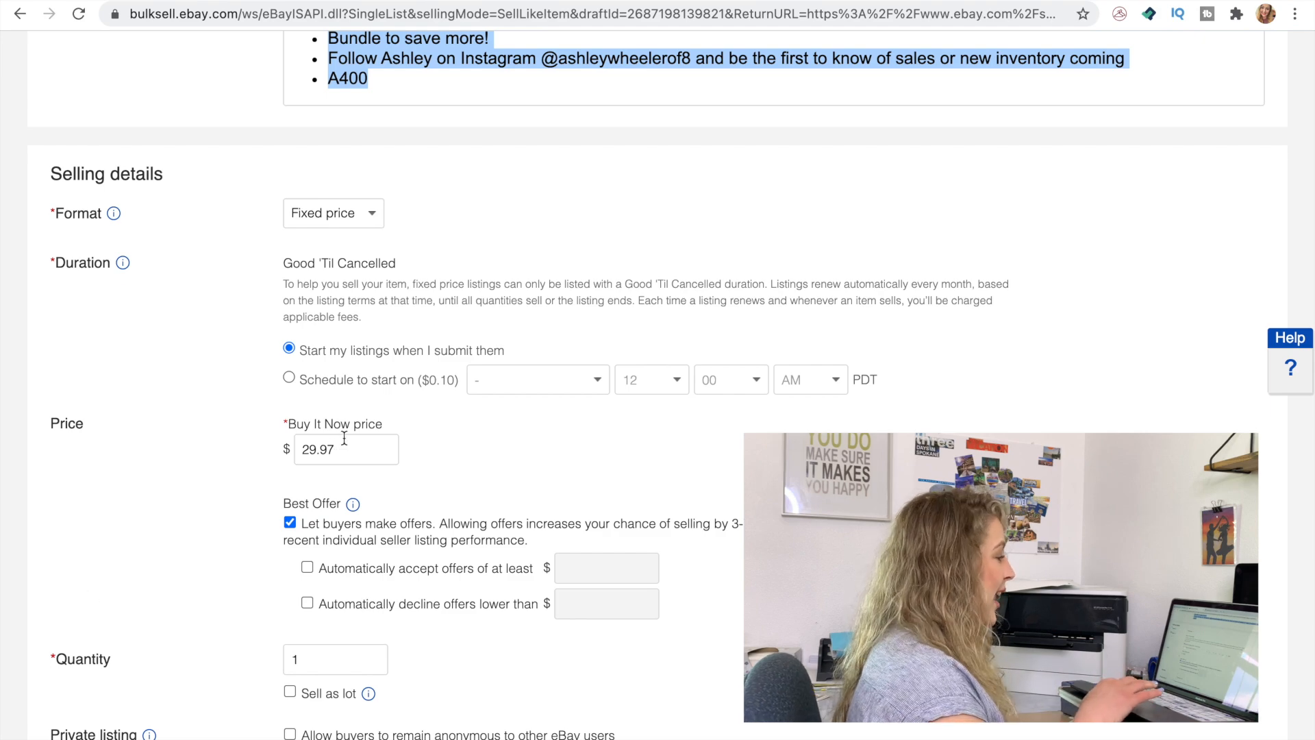
{"action": "scroll", "coordinate": [676, 519], "scroll_direction": "up", "scroll_amount": 20}
{"action": "scroll", "coordinate": [676, 520], "scroll_direction": "down", "scroll_amount": 10}
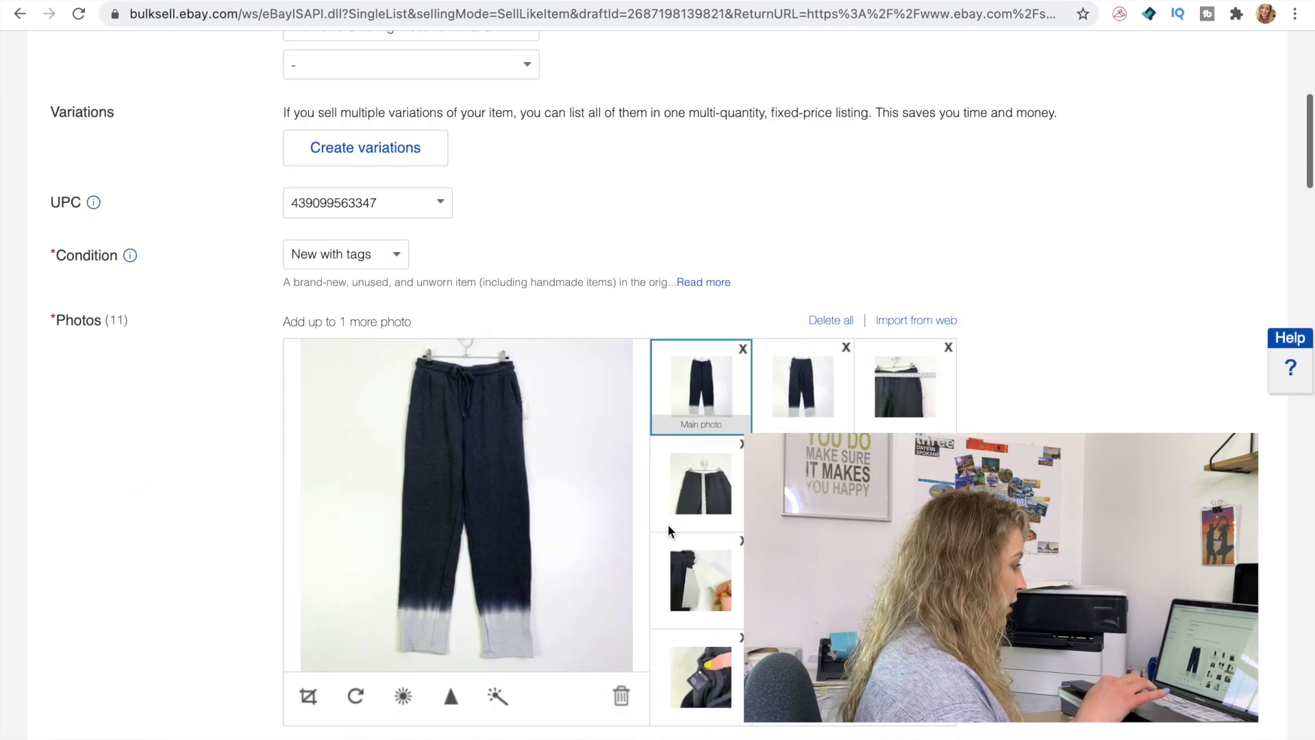
{"action": "left_click", "coordinate": [905, 479]}
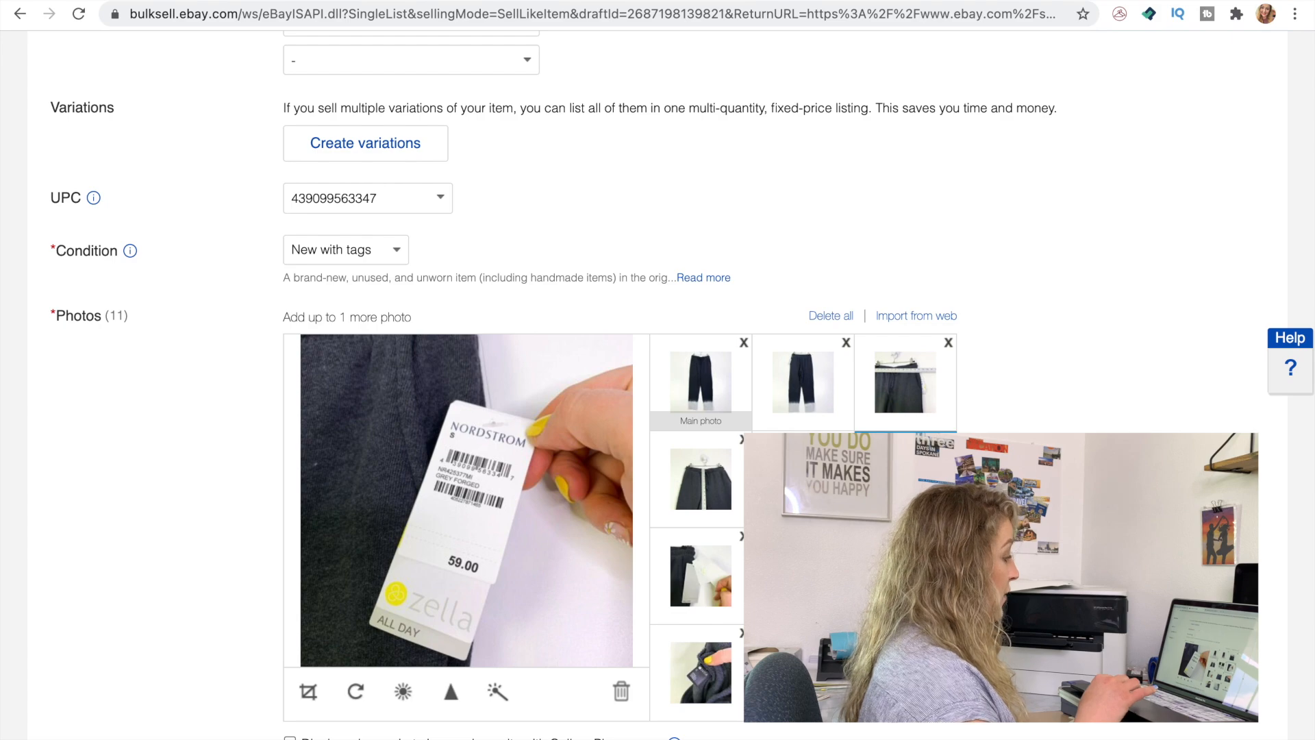
{"action": "scroll", "coordinate": [905, 479], "scroll_direction": "down", "scroll_amount": 1}
{"action": "scroll", "coordinate": [905, 479], "scroll_direction": "down", "scroll_amount": 20}
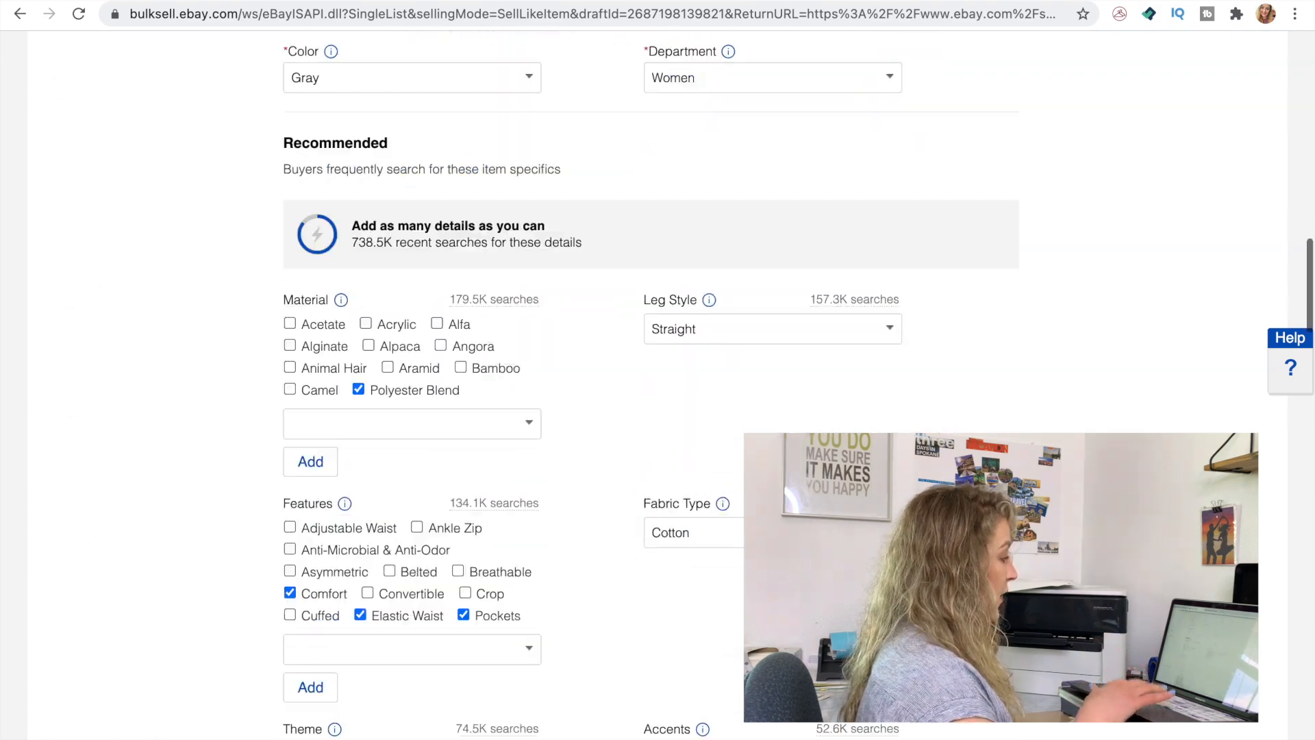
{"action": "scroll", "coordinate": [906, 479], "scroll_direction": "down", "scroll_amount": 3}
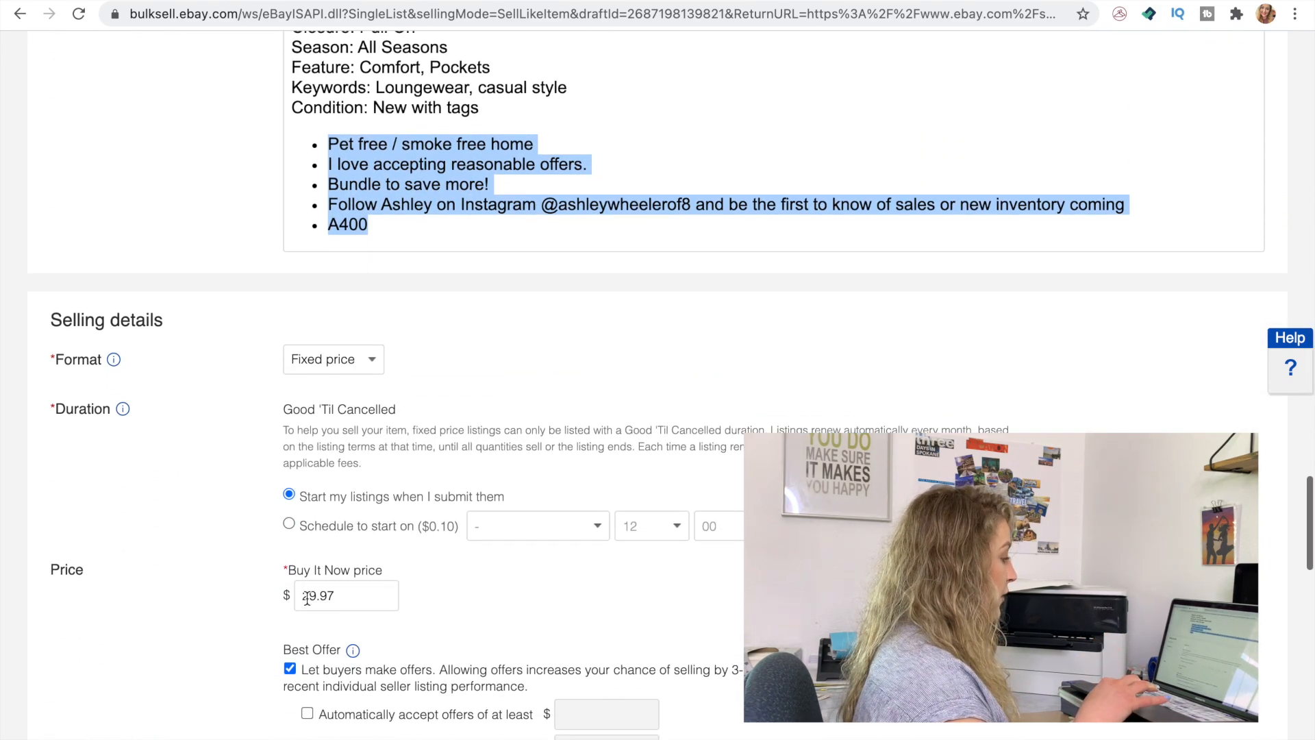
Set the Buy It Now price of the jogger pants to $34.97
{"action": "left_click_drag", "start_coordinate": [316, 596], "coordinate": [196, 585]}
{"action": "type", "text": "3"}
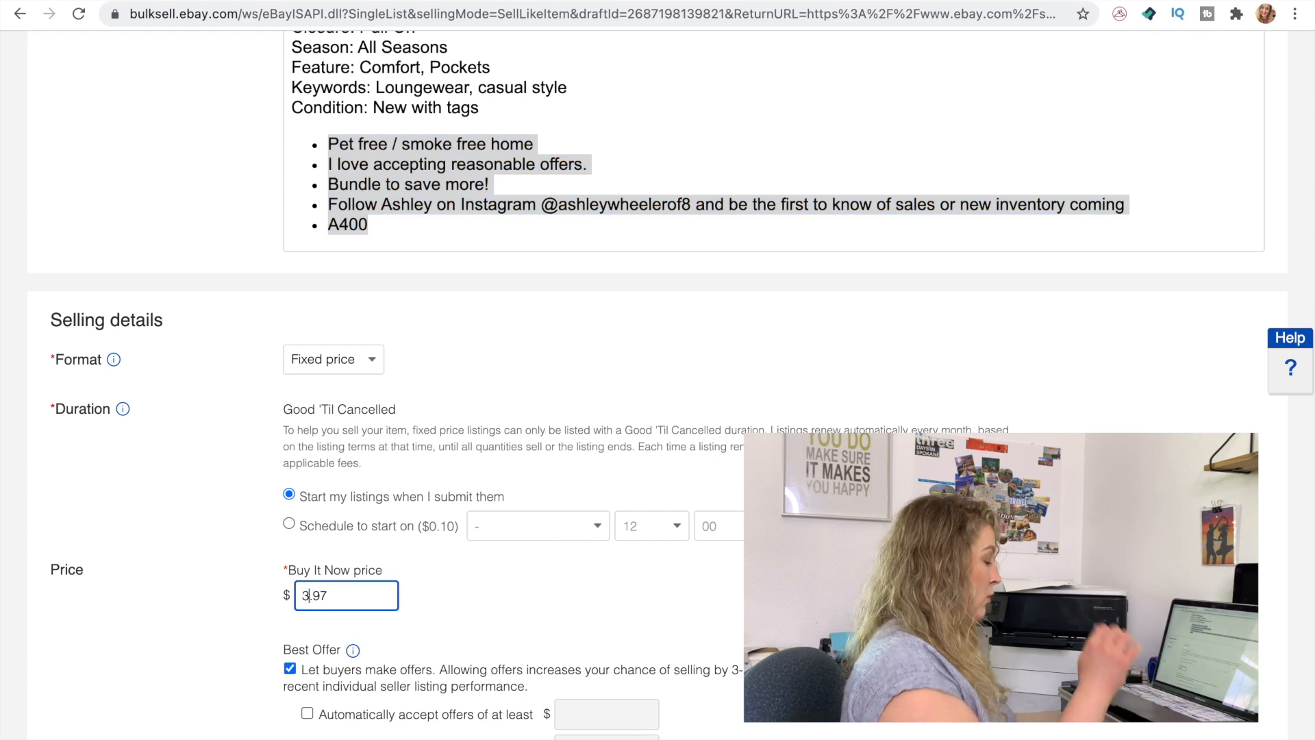
{"action": "type", "text": "4"}
Change the listing's return policy to Free Returns 30 Days
{"action": "scroll", "coordinate": [149, 620], "scroll_direction": "down", "scroll_amount": 1}
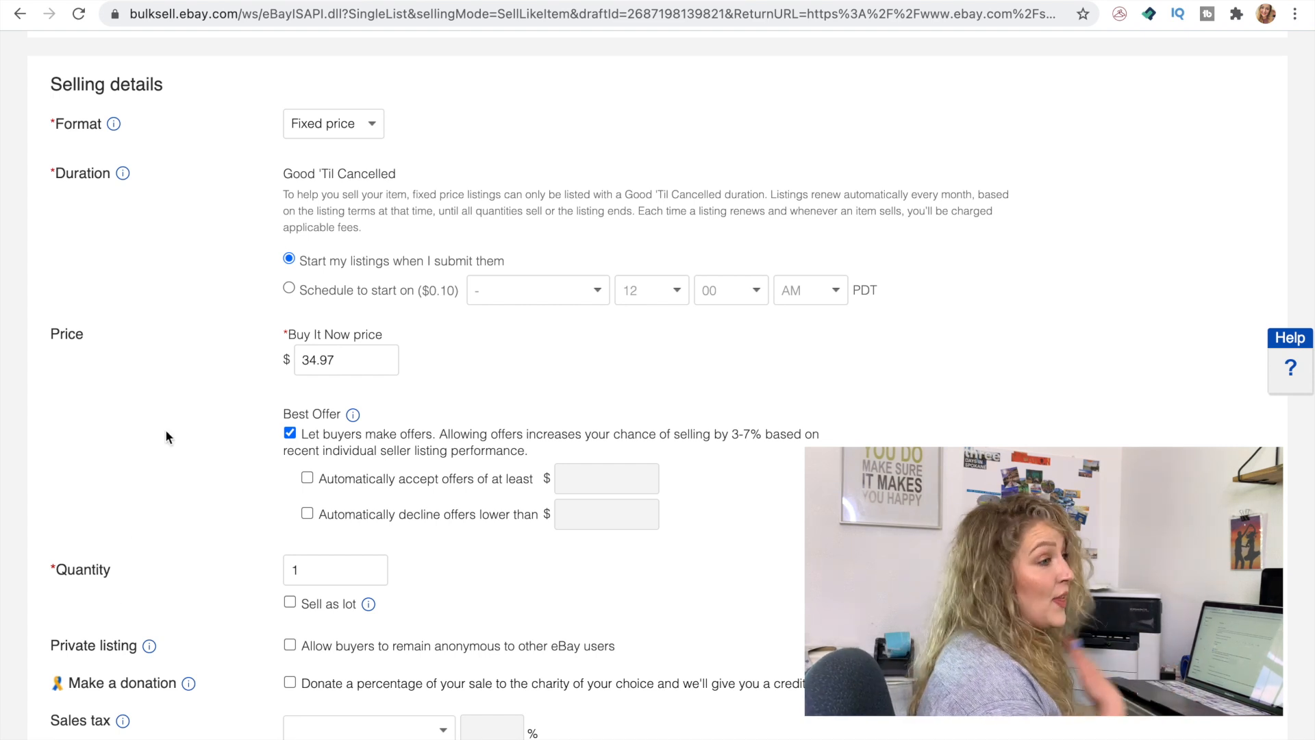
{"action": "scroll", "coordinate": [166, 431], "scroll_direction": "down", "scroll_amount": 8}
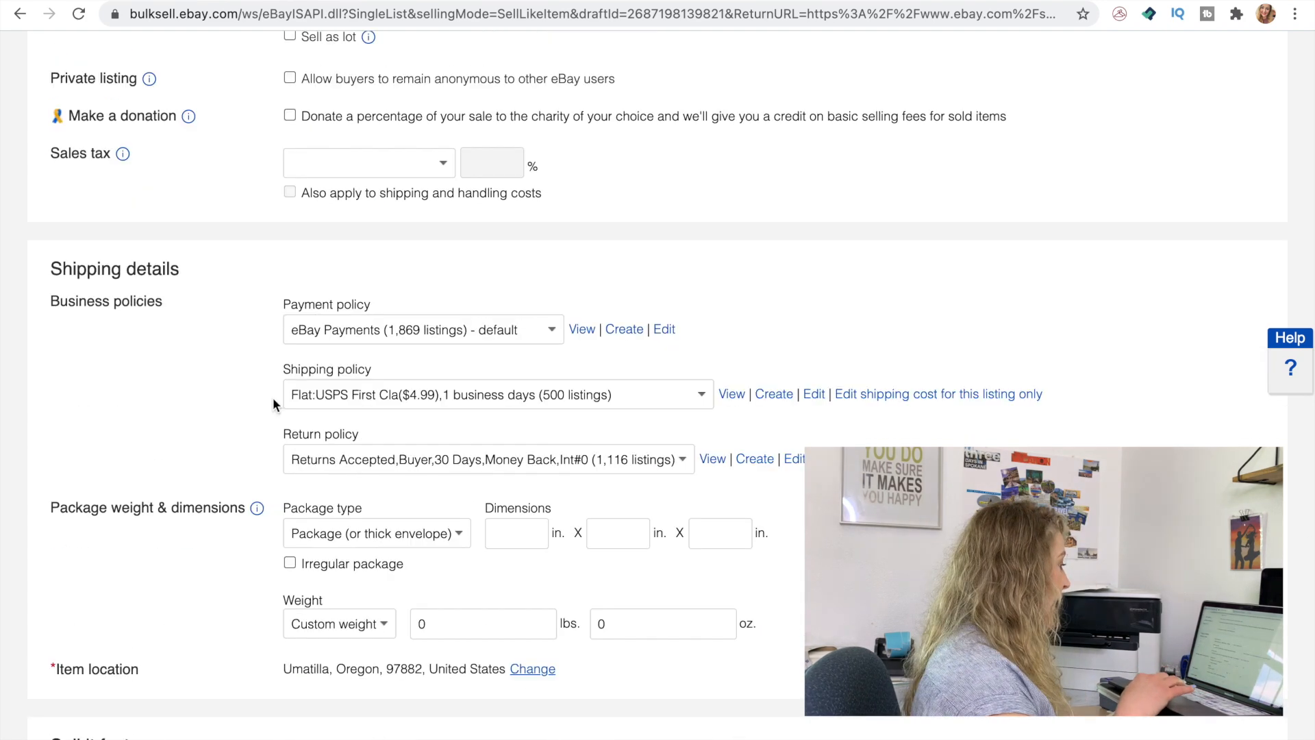
{"action": "left_click", "coordinate": [380, 460]}
{"action": "left_click", "coordinate": [358, 437]}
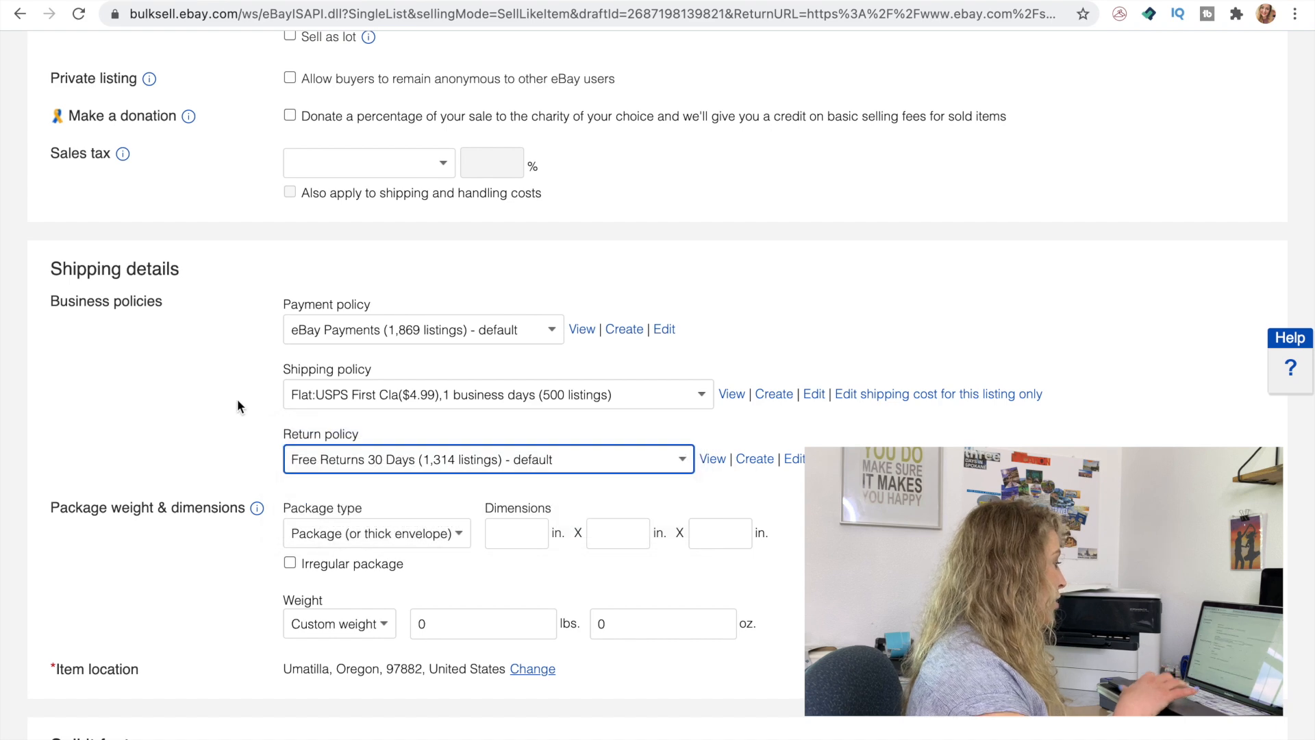
Check the remaining shipping, promotion and volume pricing settings and submit the jogger pants listing
{"action": "scroll", "coordinate": [238, 400], "scroll_direction": "down", "scroll_amount": 3}
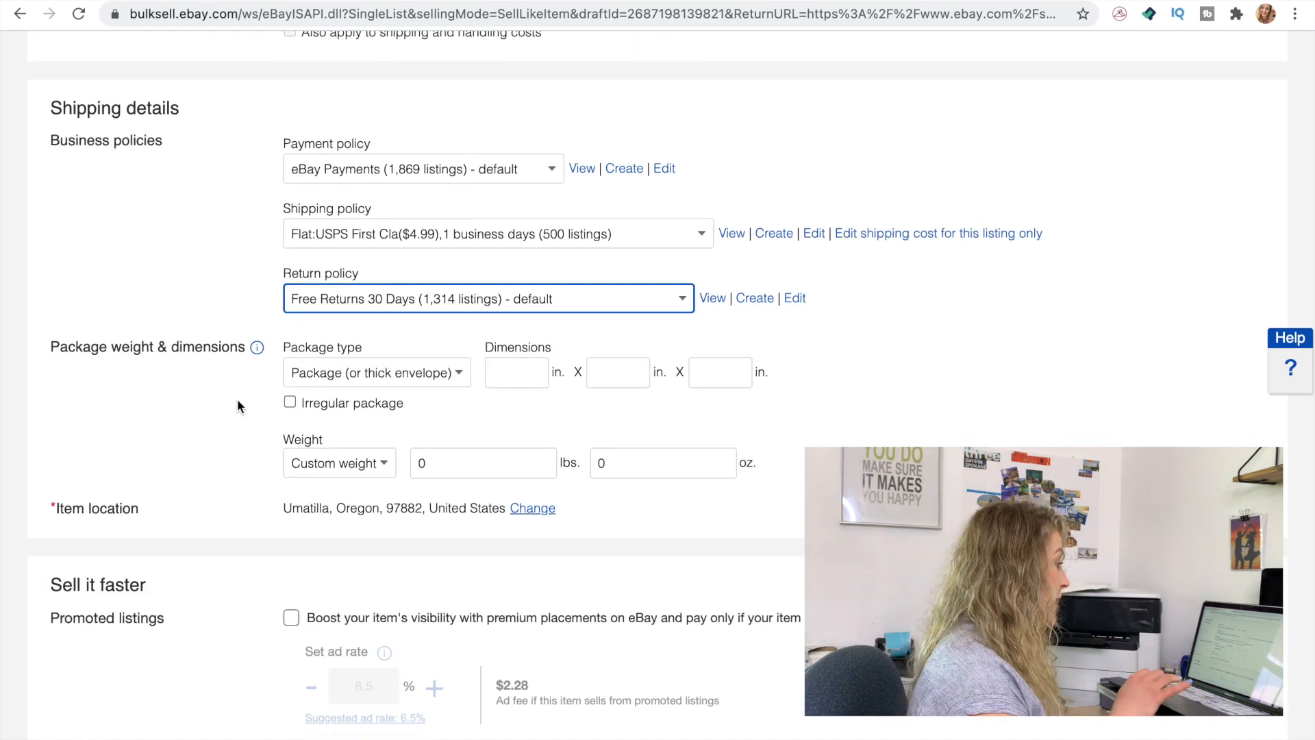
{"action": "scroll", "coordinate": [240, 452], "scroll_direction": "down", "scroll_amount": 10}
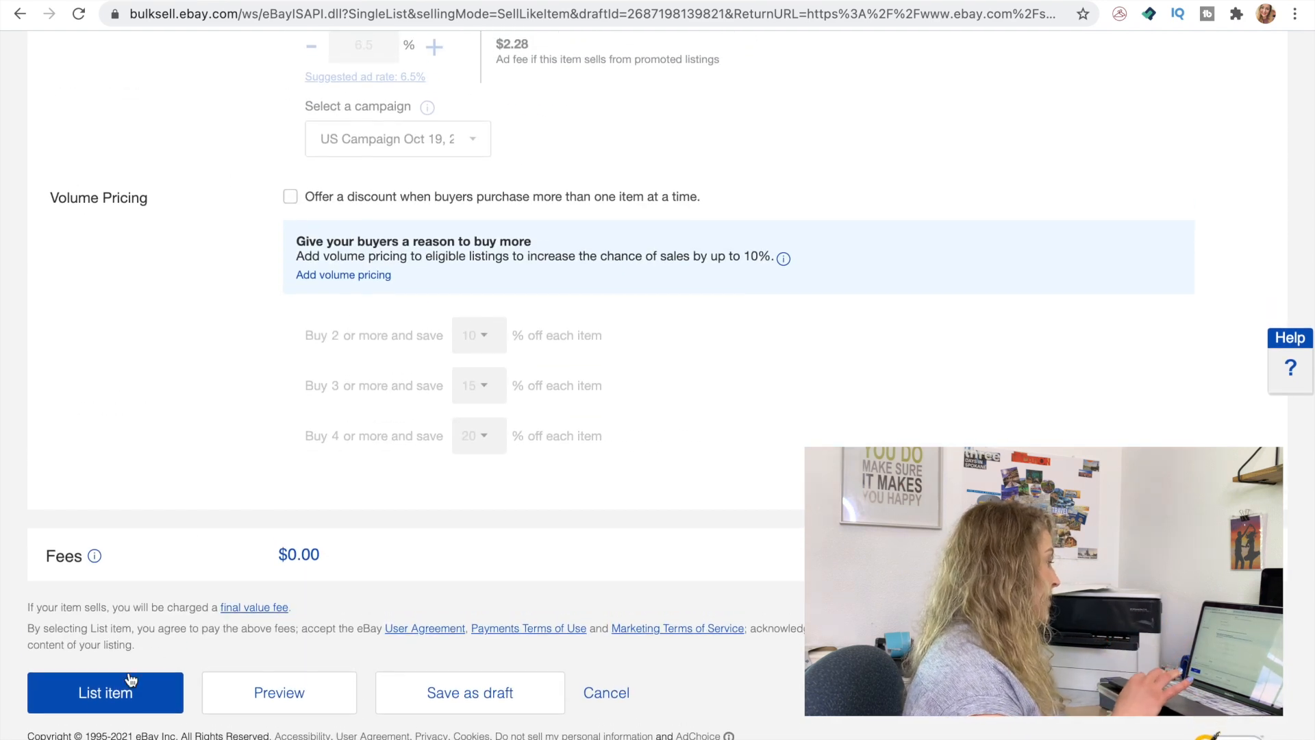
{"action": "left_click", "coordinate": [71, 700]}
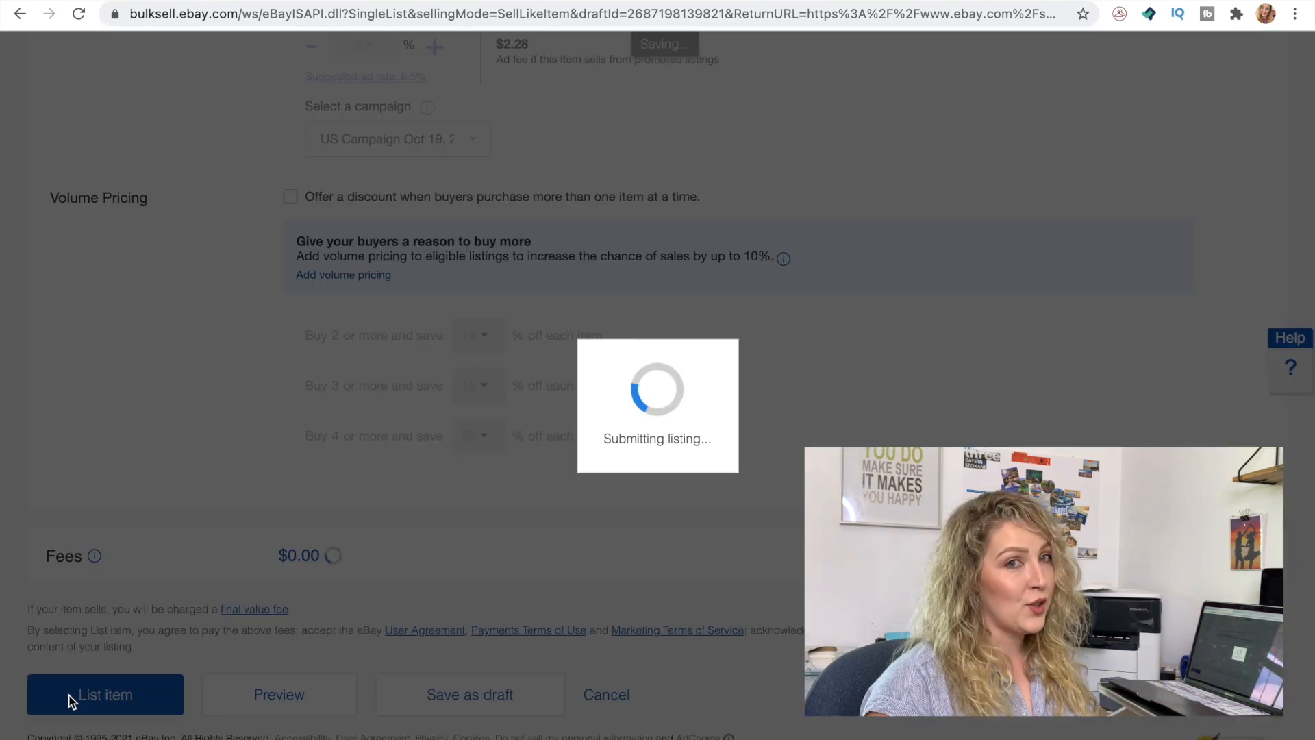